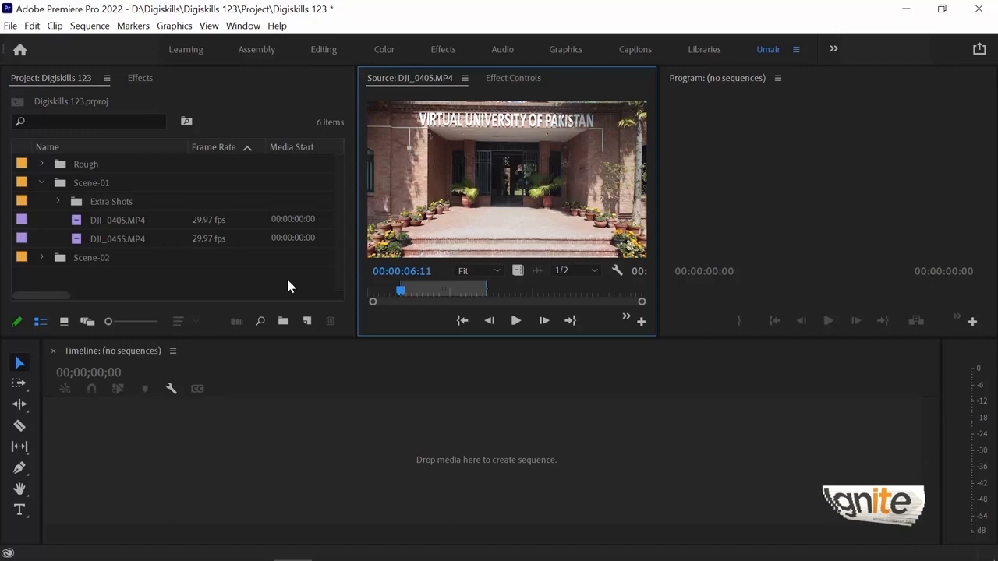
- Examine the DV - PAL Standard 32kHz preset and its detailed settings for a new sequence, closing the setup without creating one
{"action": "left_click", "coordinate": [309, 322]}
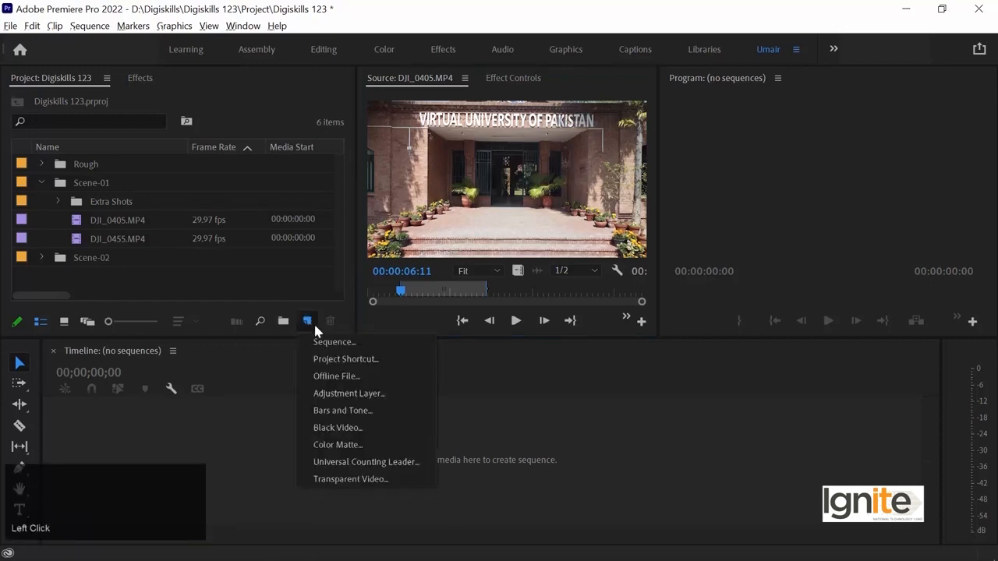
{"action": "left_click", "coordinate": [361, 345]}
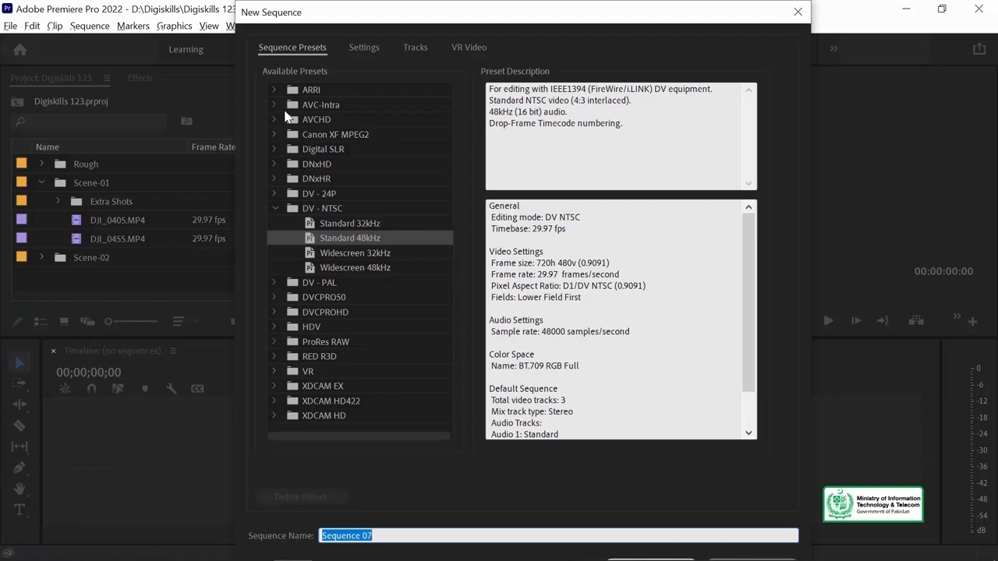
{"action": "left_click", "coordinate": [276, 209]}
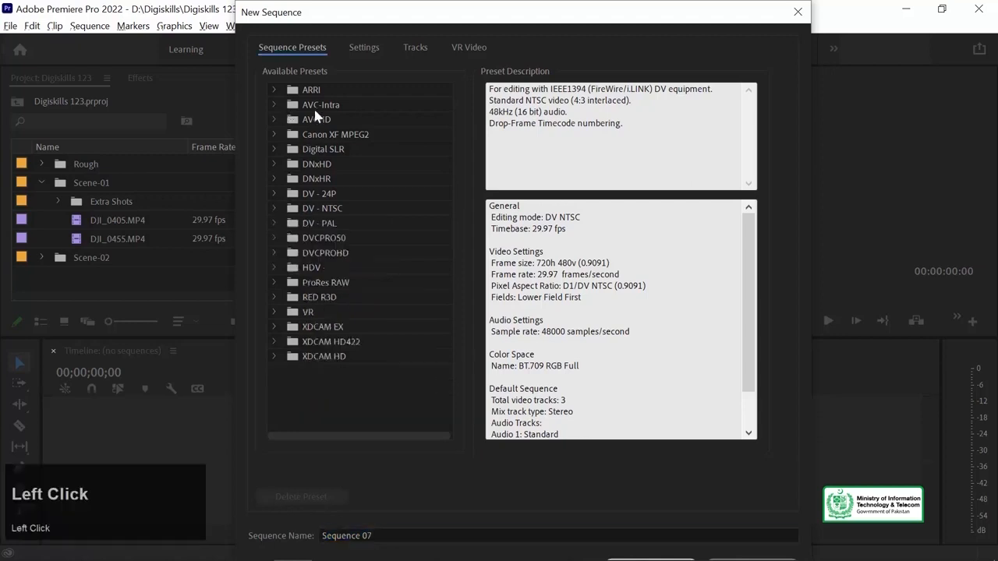
{"action": "left_click", "coordinate": [276, 223]}
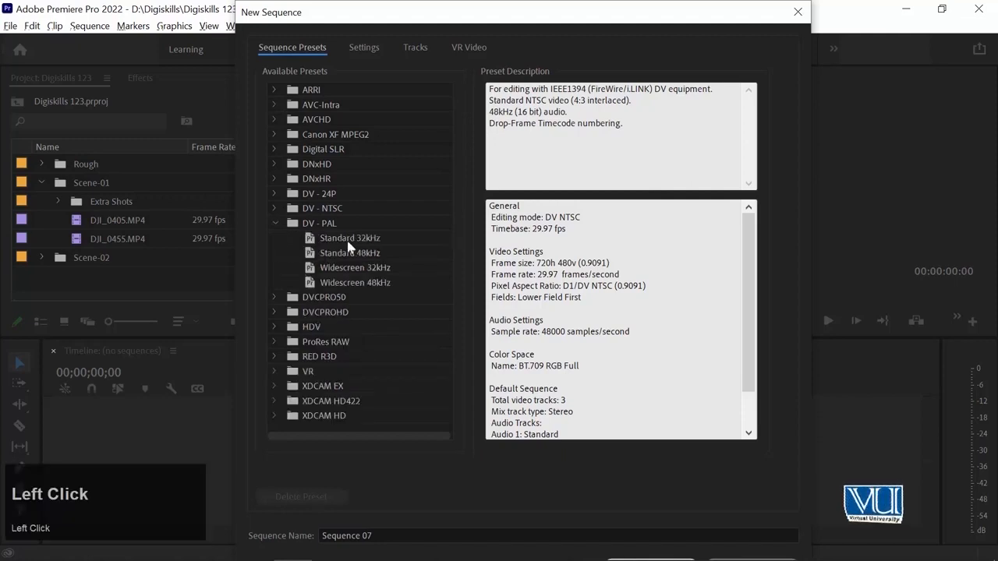
{"action": "left_click", "coordinate": [348, 248]}
{"action": "left_click", "coordinate": [358, 239]}
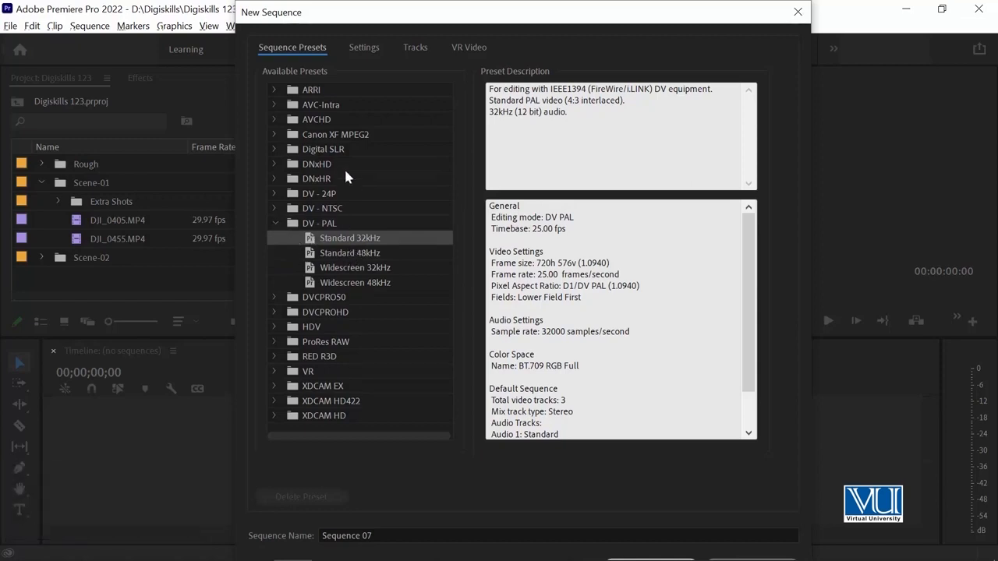
{"action": "left_click", "coordinate": [360, 50]}
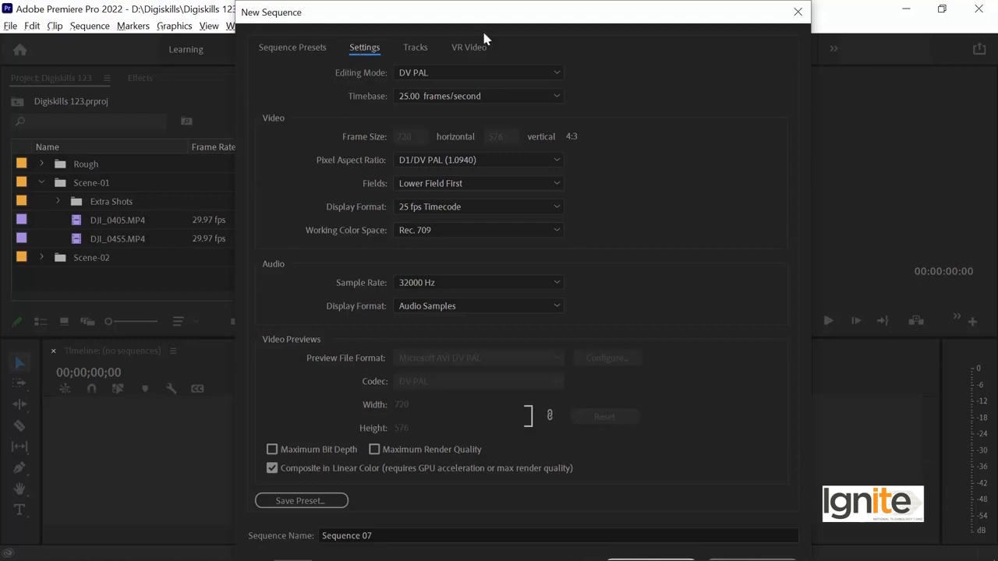
{"action": "left_click", "coordinate": [799, 11]}
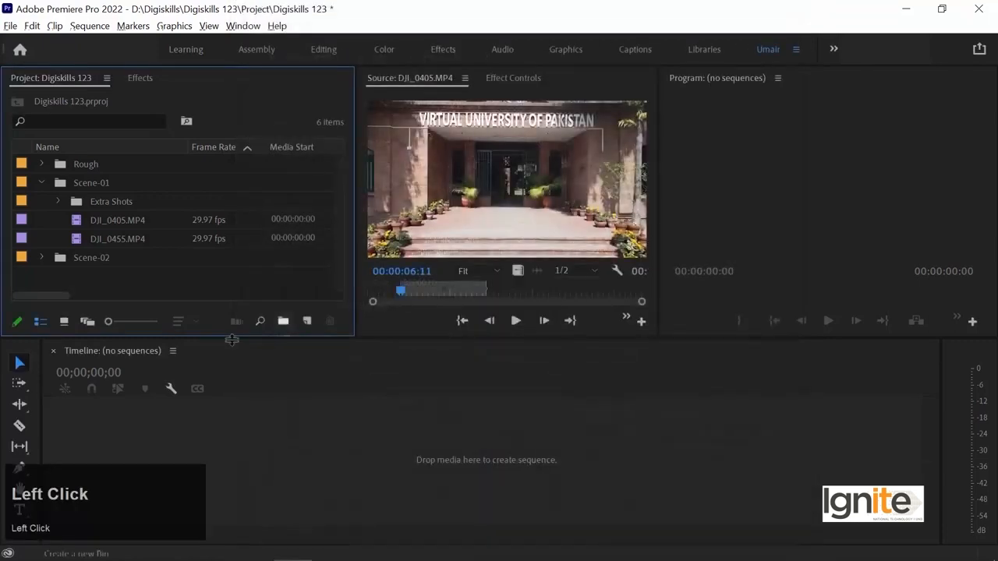
- Expand the Scene-02 bin and compare the frame rate and frame size of its clips in the enlarged project list
{"action": "left_click", "coordinate": [98, 261]}
{"action": "scroll", "coordinate": [241, 237], "scroll_direction": "down", "scroll_amount": 2}
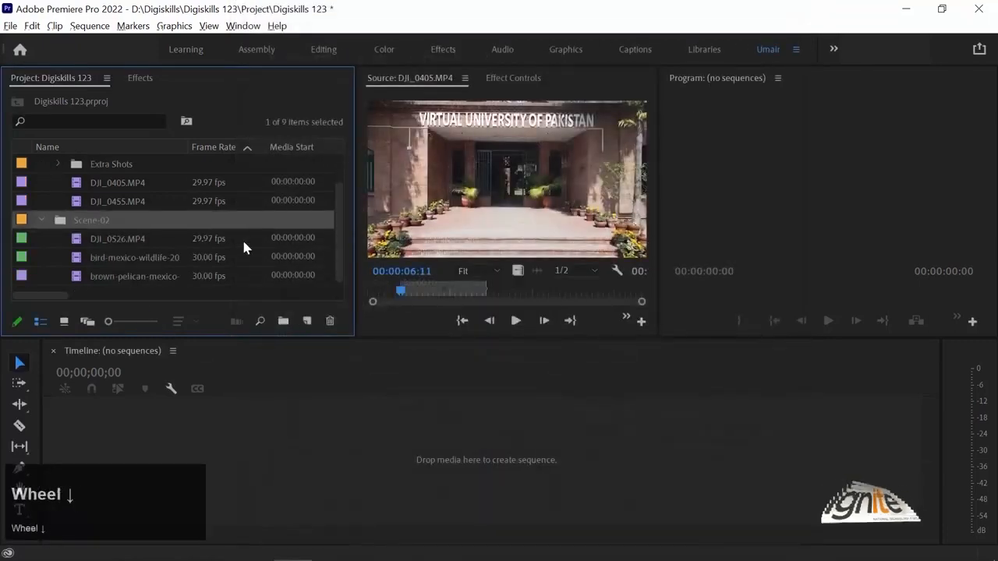
{"action": "key", "text": "grave"}
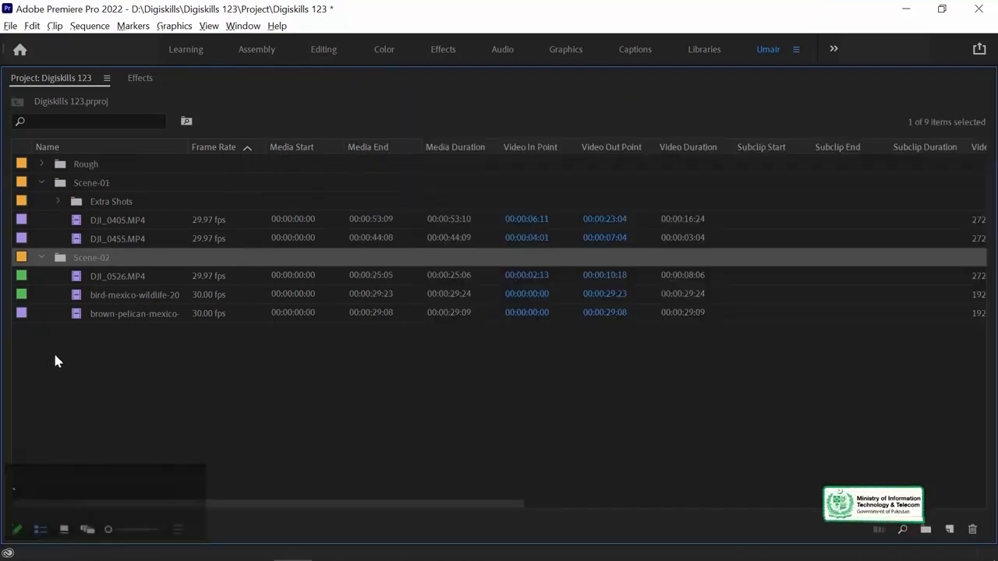
{"action": "left_click", "coordinate": [120, 277]}
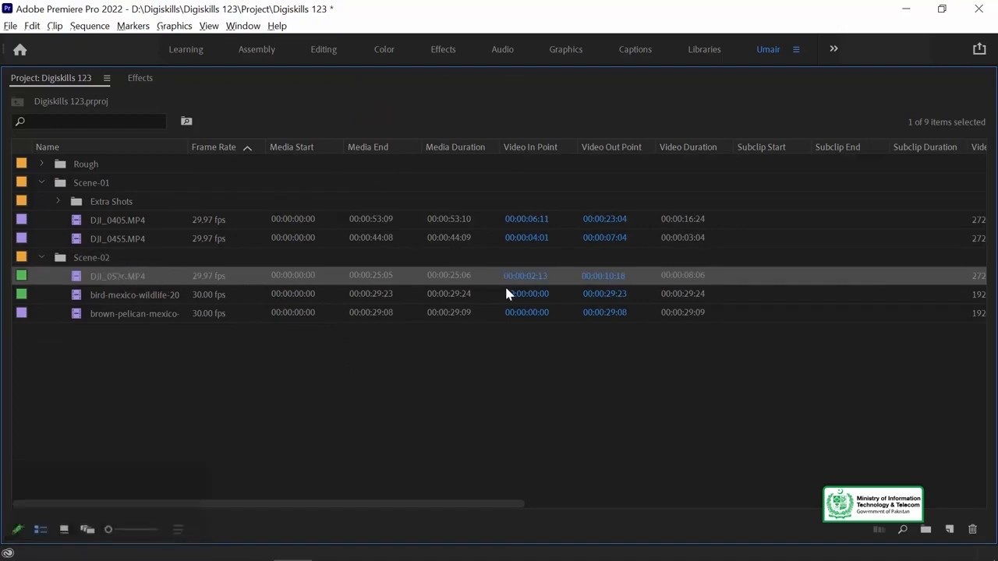
{"action": "left_click_drag", "start_coordinate": [461, 503], "coordinate": [640, 504]}
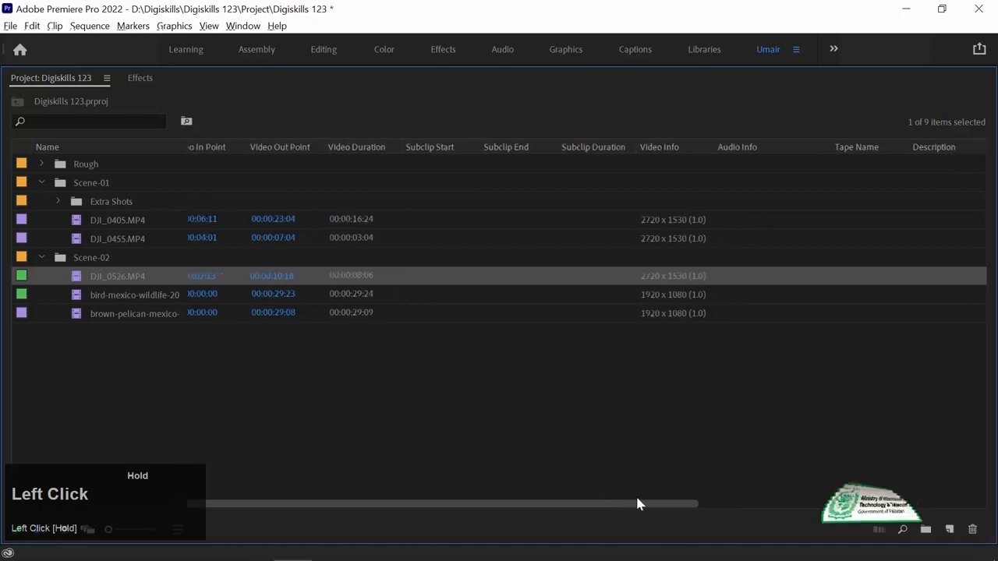
{"action": "left_click", "coordinate": [658, 292]}
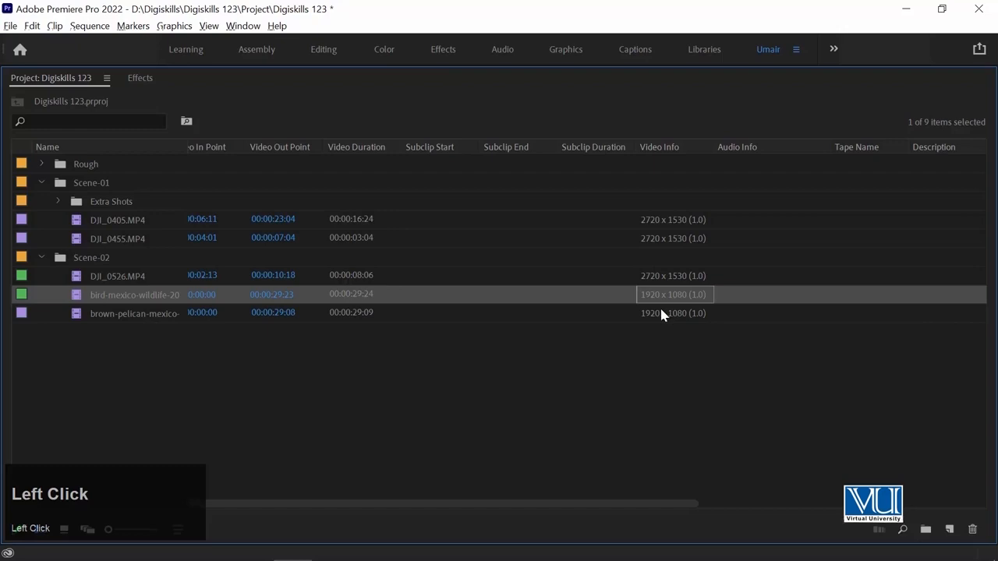
{"action": "left_click", "coordinate": [658, 275]}
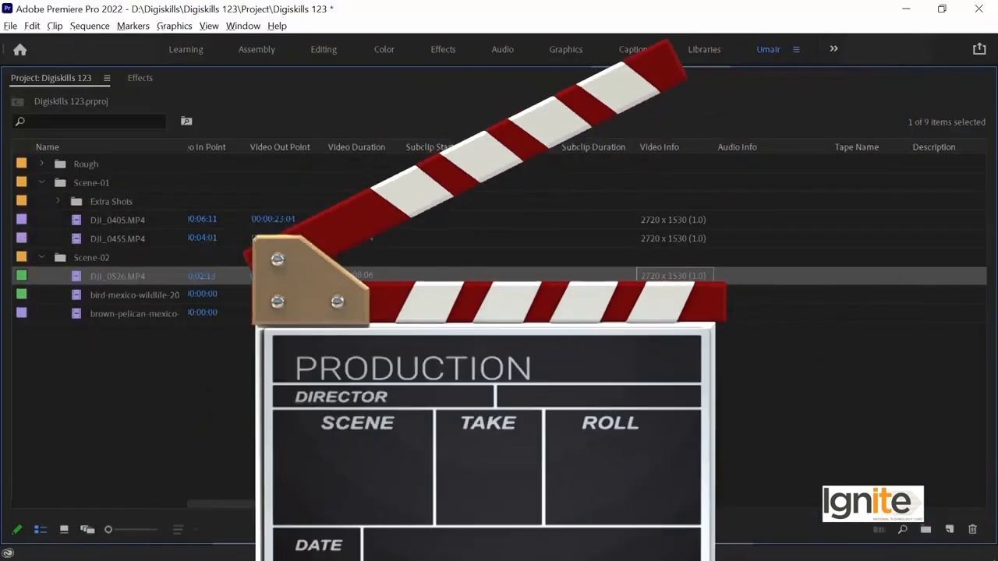
{"action": "left_click_drag", "start_coordinate": [199, 505], "coordinate": [8, 506]}
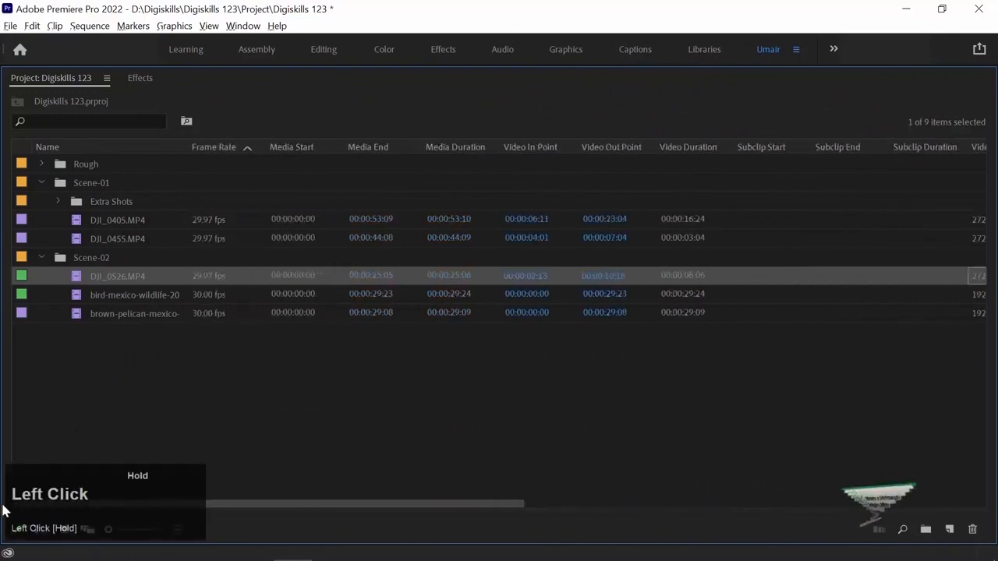
- Create a sequence from the bird-mexico-wildlife clip in the Scene-02 bin by placing it on the empty timeline
{"action": "left_click", "coordinate": [129, 296]}
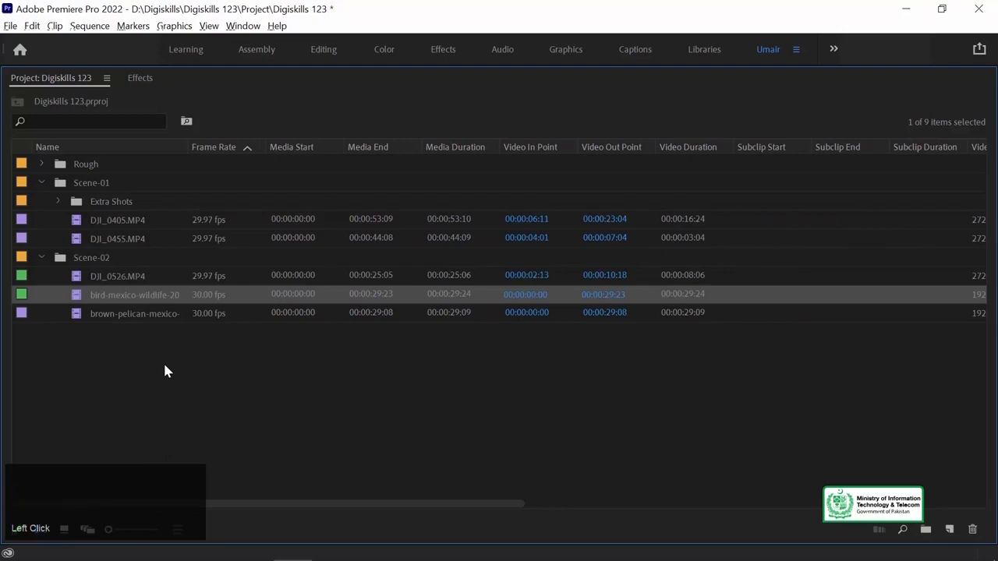
{"action": "key", "text": "grave"}
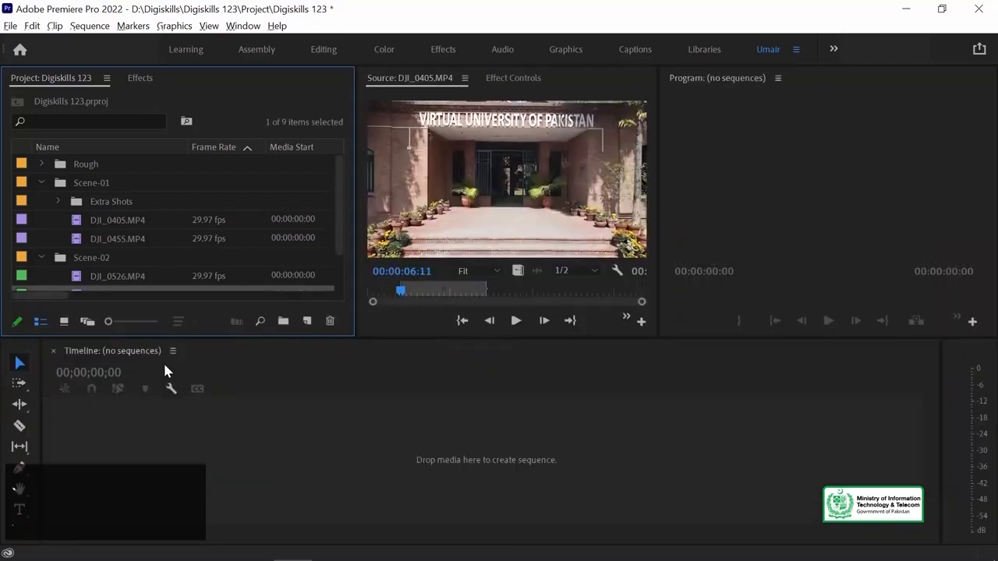
{"action": "left_click_drag", "start_coordinate": [339, 200], "coordinate": [339, 232]}
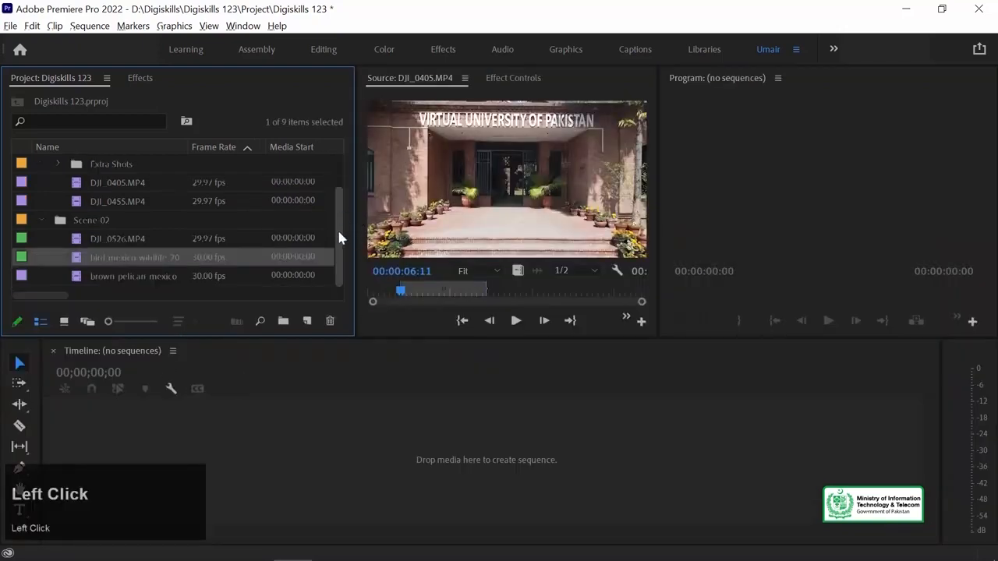
{"action": "left_click_drag", "start_coordinate": [77, 261], "coordinate": [451, 457]}
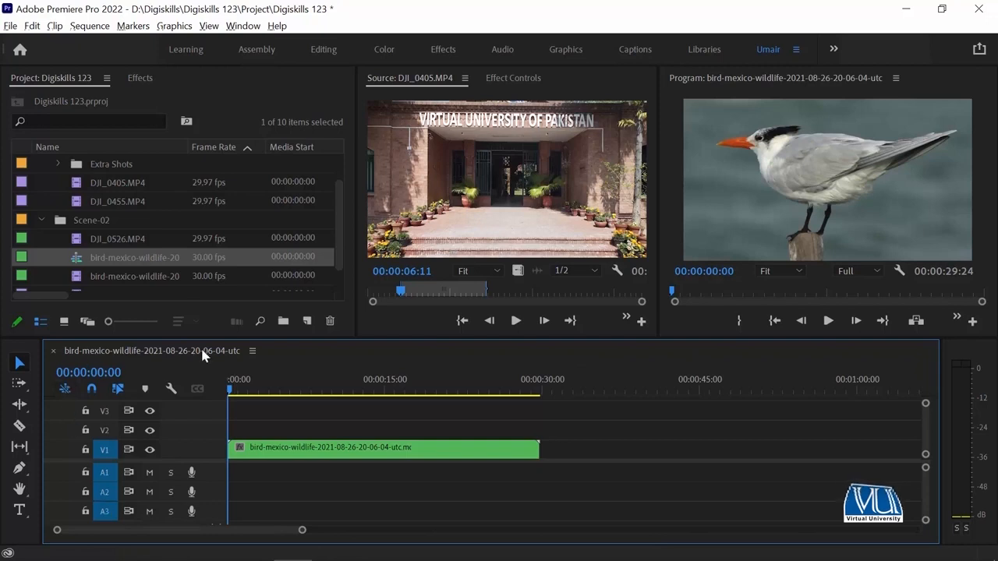
{"action": "left_click", "coordinate": [304, 448]}
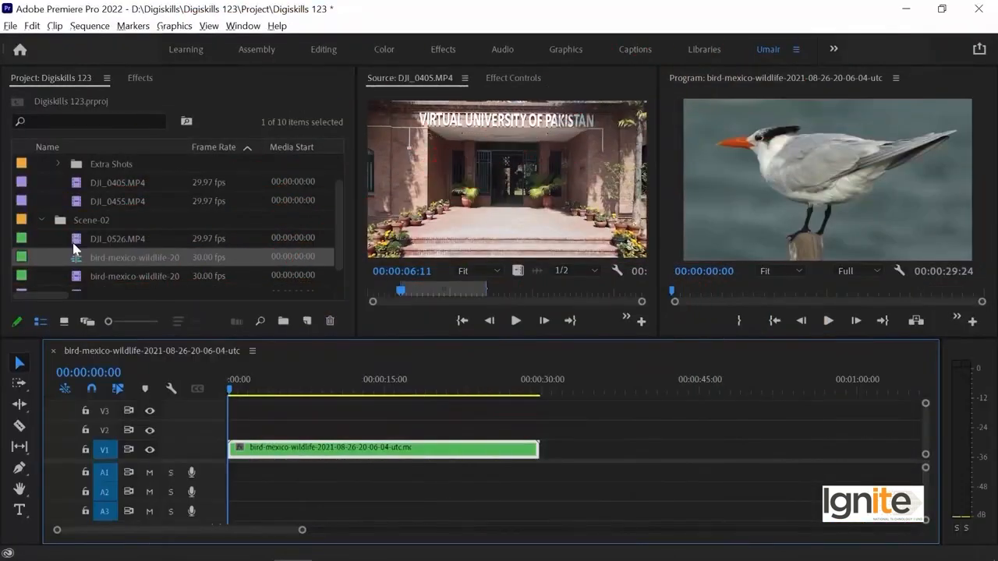
- Rename the new bird-mexico-wildlife sequence to Scene-01
{"action": "left_click", "coordinate": [130, 262]}
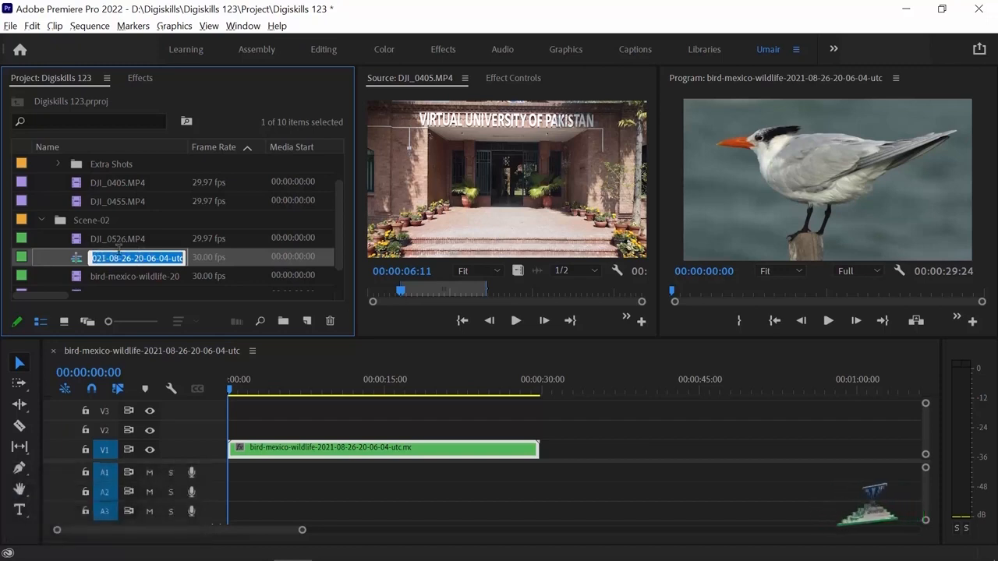
{"action": "type", "text": "Scene"}
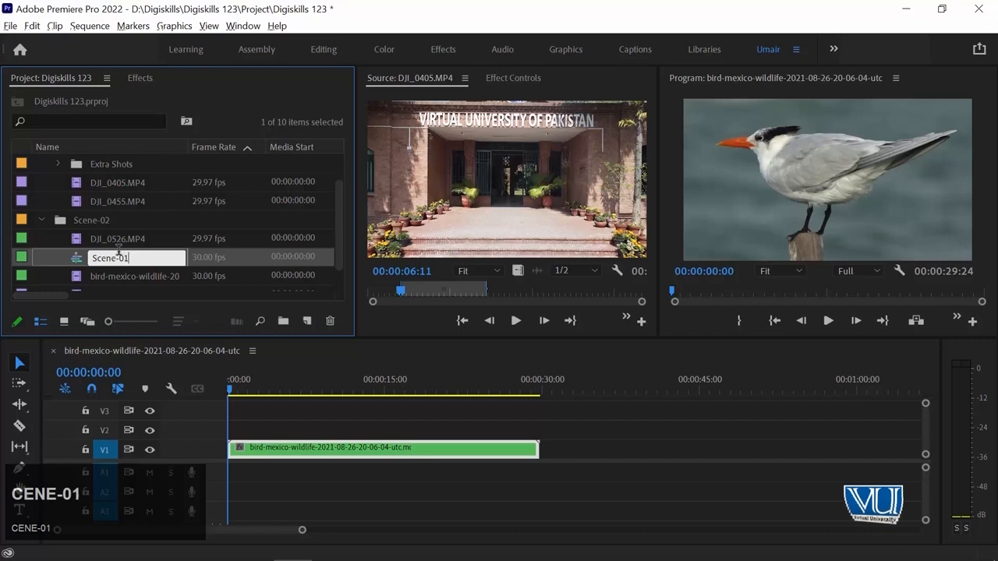
{"action": "type", "text": "-01"}
{"action": "key", "text": "Return"}
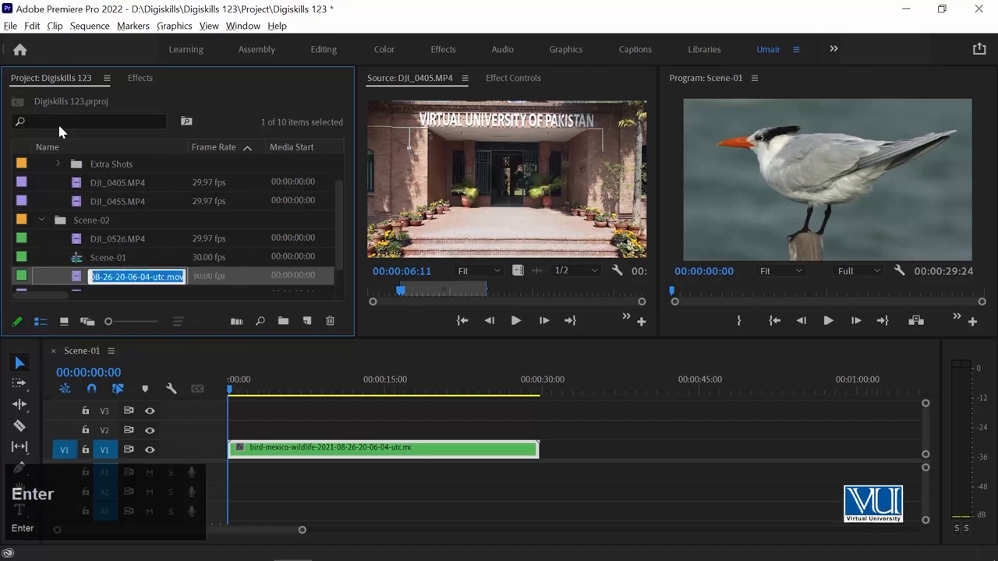
{"action": "left_click", "coordinate": [113, 260]}
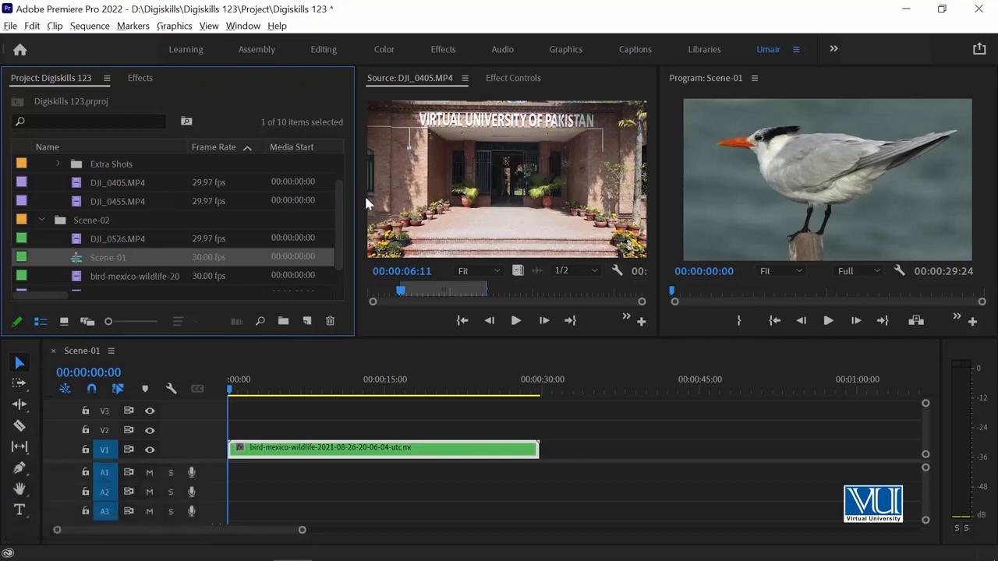
- Move the Scene-01 sequence from the Scene-02 bin into the Scene-01 bin
{"action": "left_click_drag", "start_coordinate": [336, 195], "coordinate": [320, 211]}
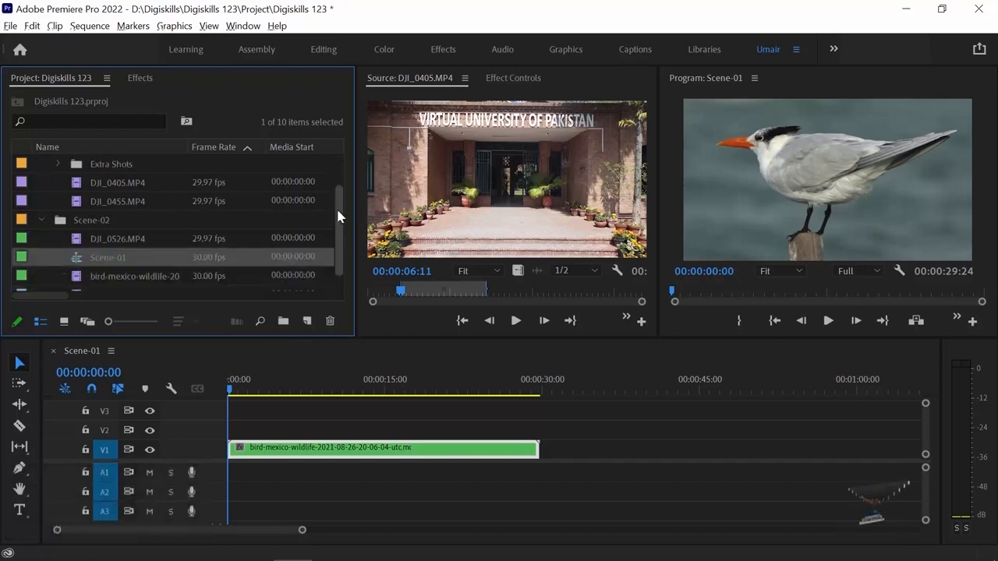
{"action": "left_click_drag", "start_coordinate": [78, 262], "coordinate": [63, 183]}
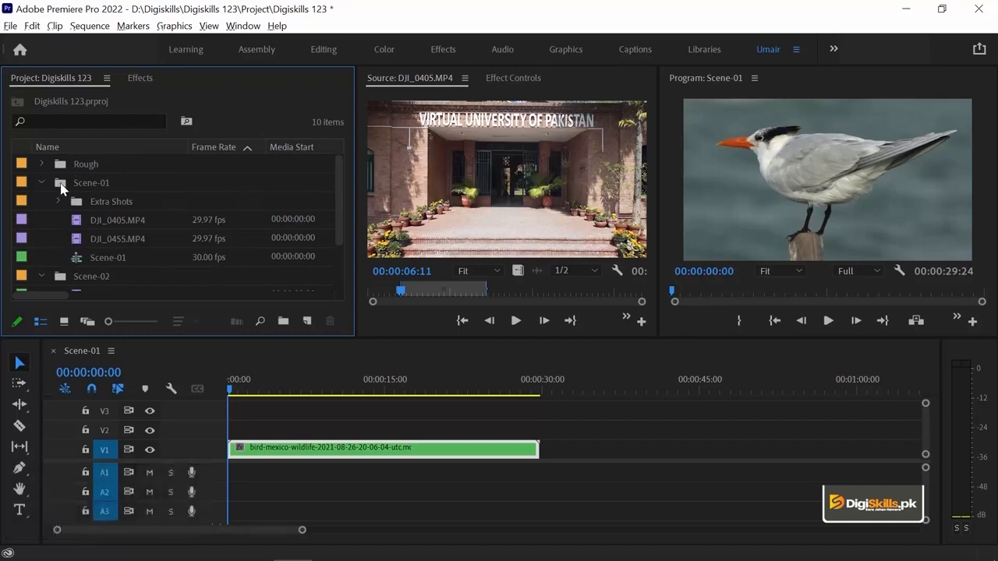
{"action": "left_click", "coordinate": [99, 259]}
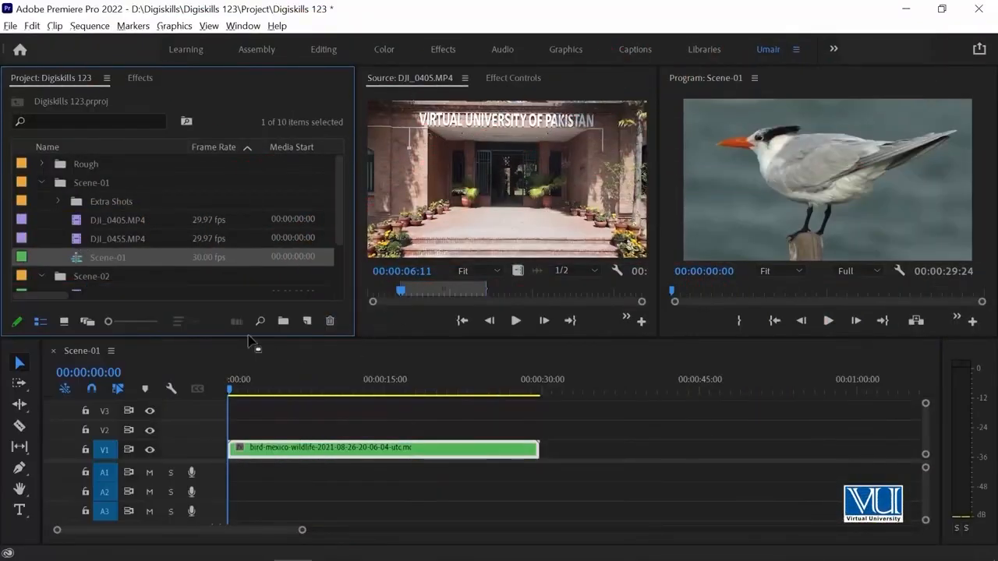
- Add the marked portion of DJI_0405.MP4 to track V1 just after the bird clip, leaving a small gap
{"action": "left_click", "coordinate": [463, 224]}
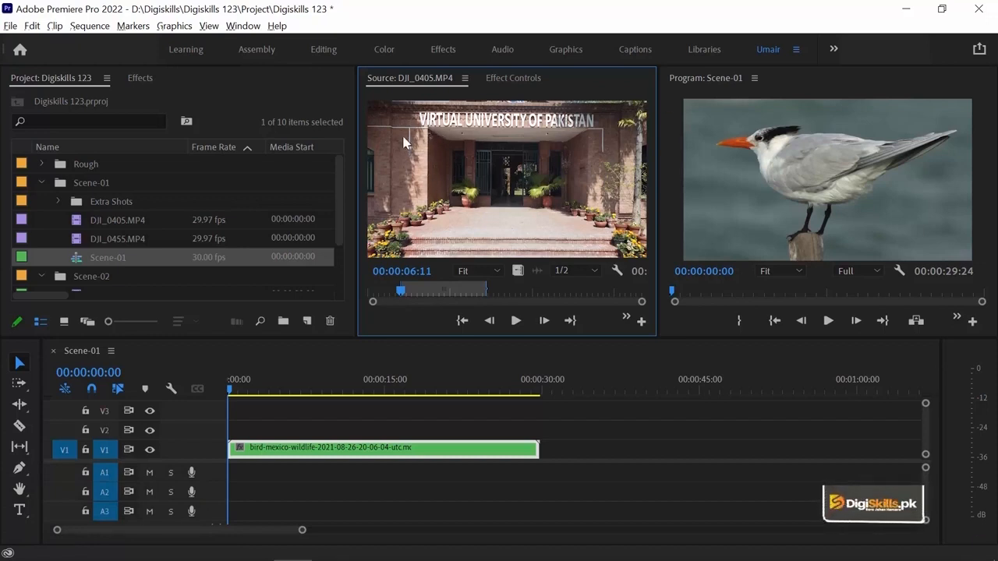
{"action": "left_click_drag", "start_coordinate": [408, 141], "coordinate": [472, 223]}
{"action": "left_click_drag", "start_coordinate": [542, 390], "coordinate": [555, 452]}
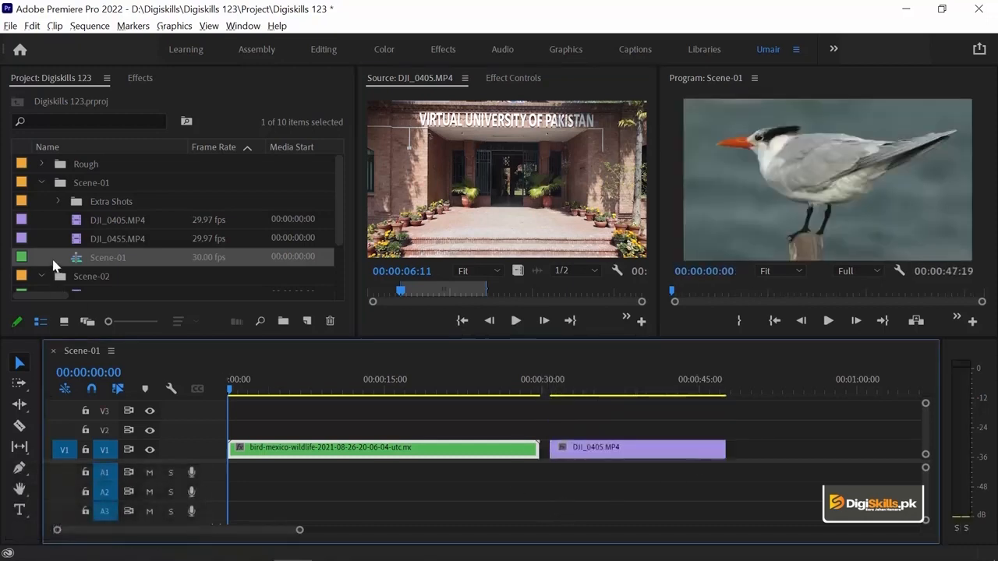
- Preview the brown-pelican-mexico clip from the Scene-02 bin and mark its In point at 00:00:11:18
{"action": "scroll", "coordinate": [85, 234], "scroll_direction": "down", "scroll_amount": 3}
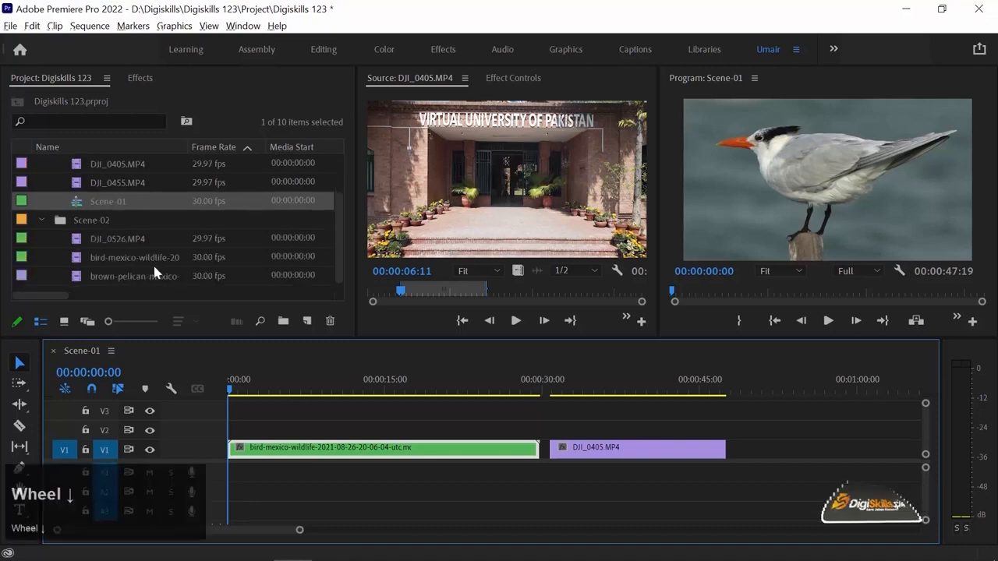
{"action": "double_click", "coordinate": [72, 276]}
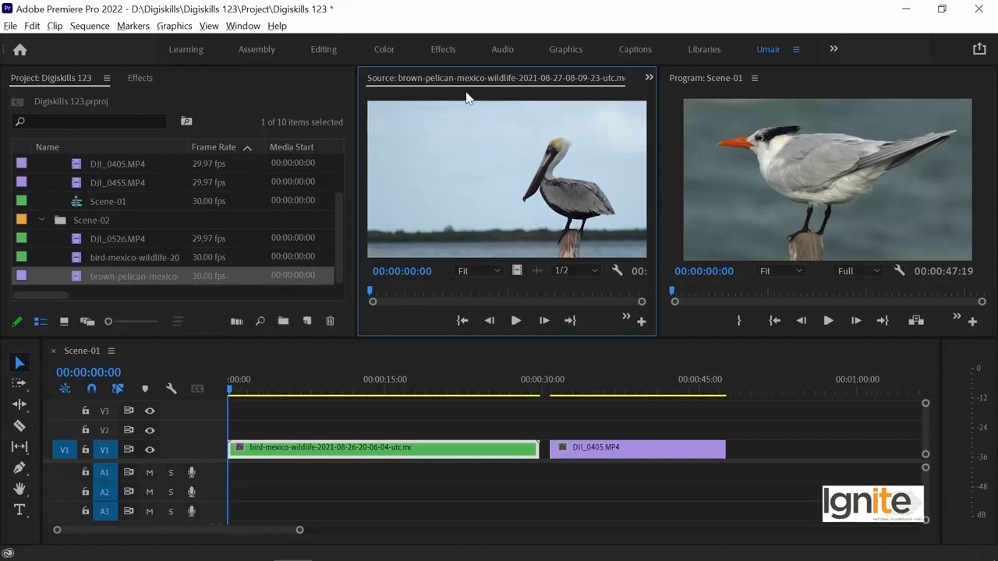
{"action": "key", "text": "space"}
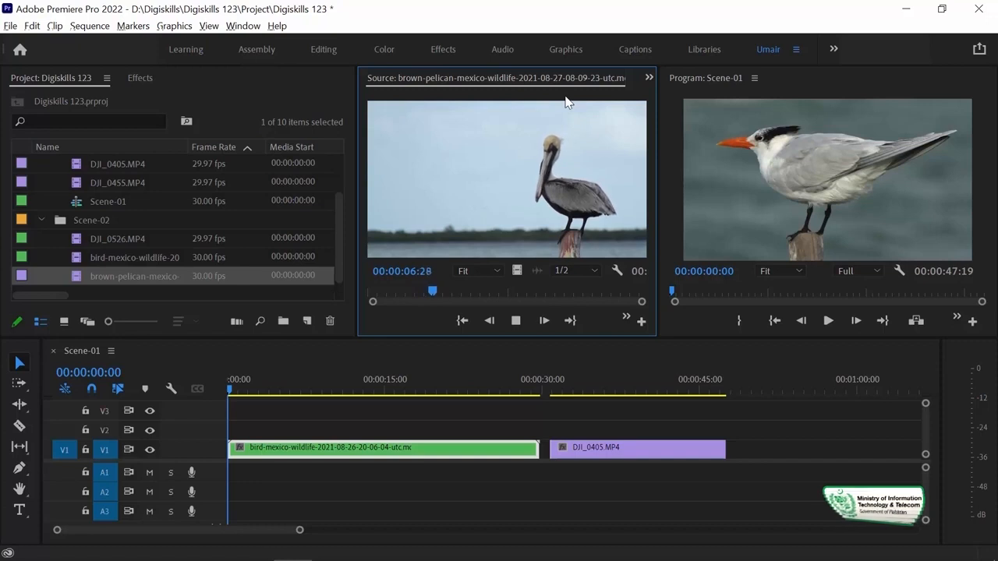
{"action": "key", "text": "space"}
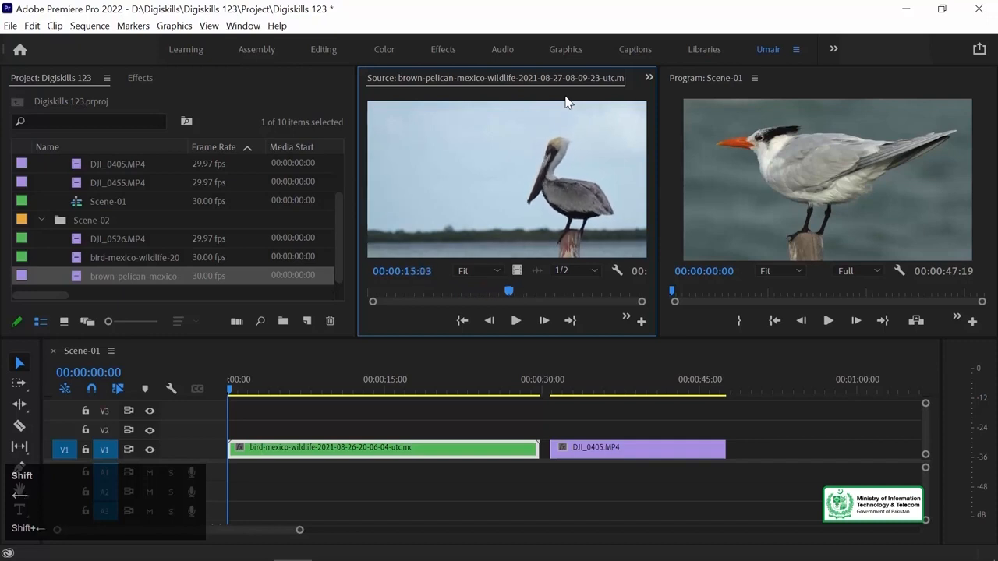
{"action": "key", "text": "shift+Left"}
{"action": "key", "text": "i"}
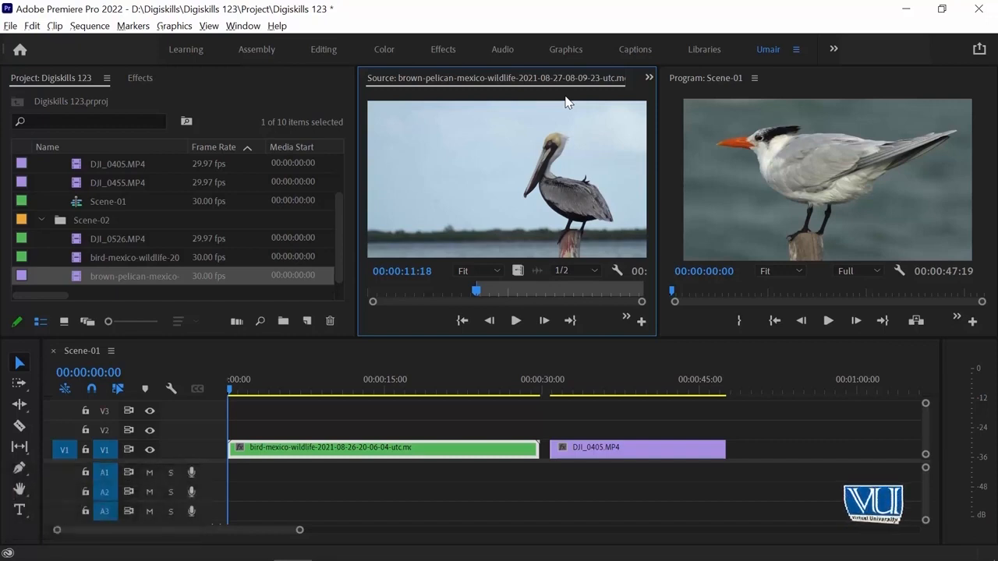
- Play the brown-pelican-mexico source clip onward and mark its Out point at 00:00:20:19
{"action": "key", "text": "space"}
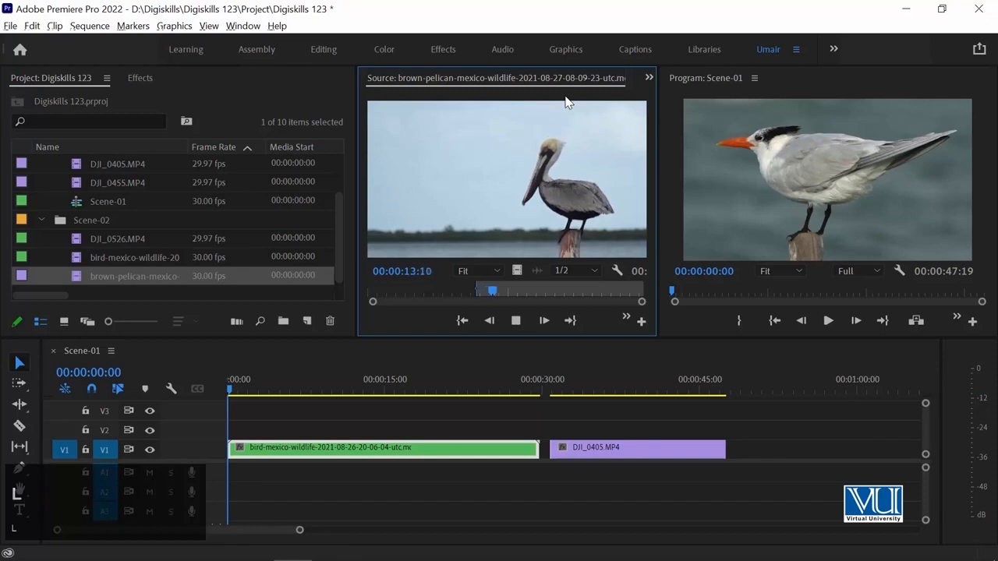
{"action": "key", "text": "l"}
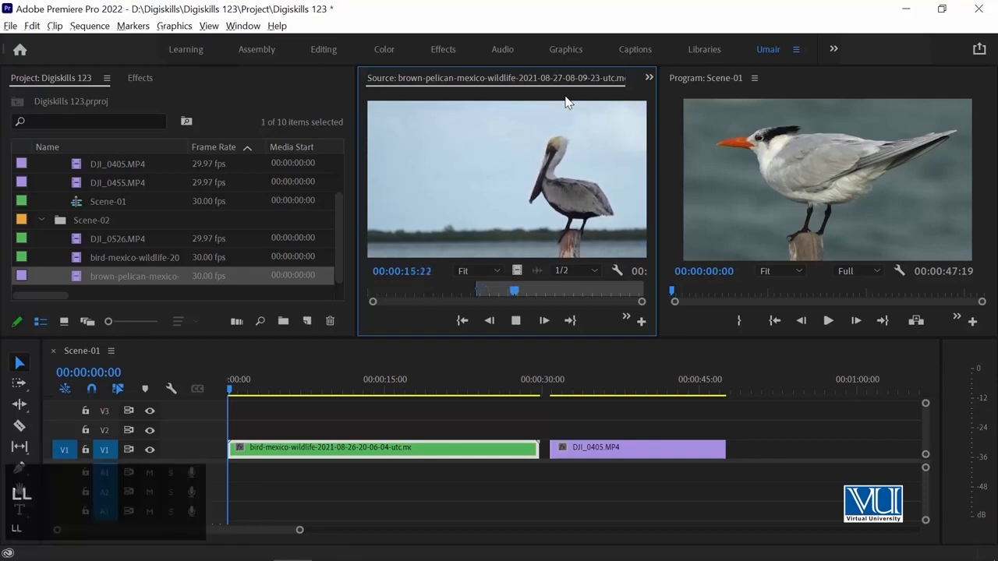
{"action": "key", "text": "space"}
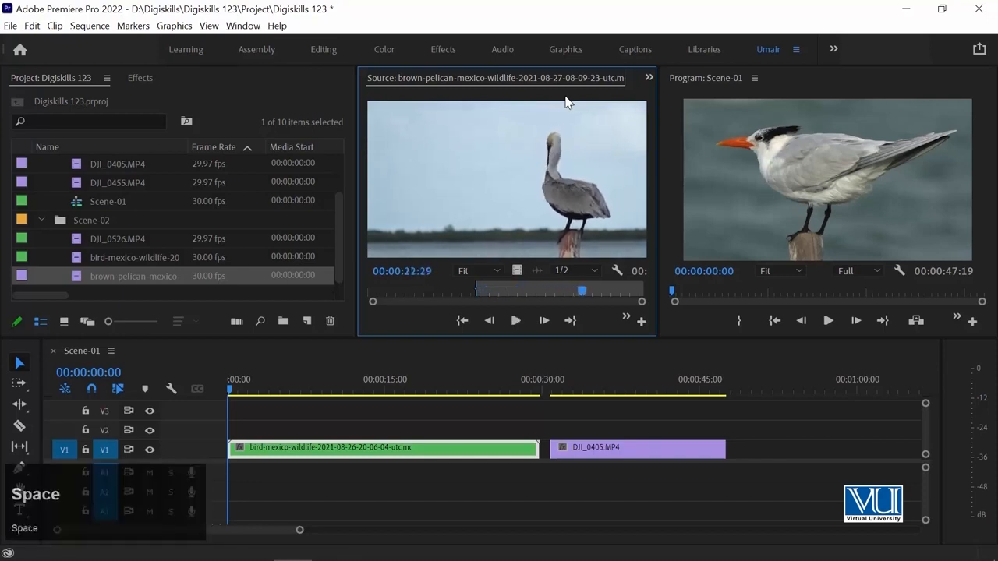
{"action": "key", "text": "Left"}
{"action": "key", "text": "Left"}
{"action": "key", "text": "Left"}
{"action": "key", "text": "Left"}
{"action": "key", "text": "Left"}
{"action": "key", "text": "Left"}
{"action": "key", "text": "Left"}
{"action": "key", "text": "Left"}
{"action": "key", "text": "Left"}
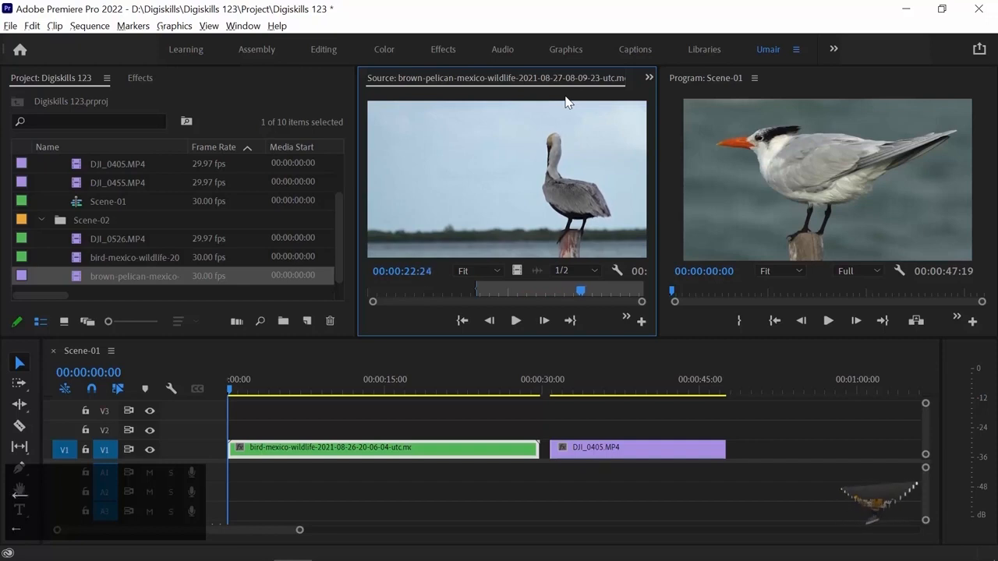
{"action": "key", "text": "Left"}
{"action": "key", "text": "Left"}
{"action": "key", "text": "Left"}
{"action": "key", "text": "Left"}
{"action": "key", "text": "Left"}
{"action": "key", "text": "Left"}
{"action": "key", "text": "Left"}
{"action": "key", "text": "Left"}
{"action": "key", "text": "Left"}
{"action": "key", "text": "Left"}
{"action": "key", "text": "Left"}
{"action": "key", "text": "Left"}
{"action": "key", "text": "Left"}
{"action": "key", "text": "Left"}
{"action": "key", "text": "Left"}
{"action": "key", "text": "Left"}
{"action": "key", "text": "Left"}
{"action": "key", "text": "Left"}
{"action": "key", "text": "Left"}
{"action": "key", "text": "Left"}
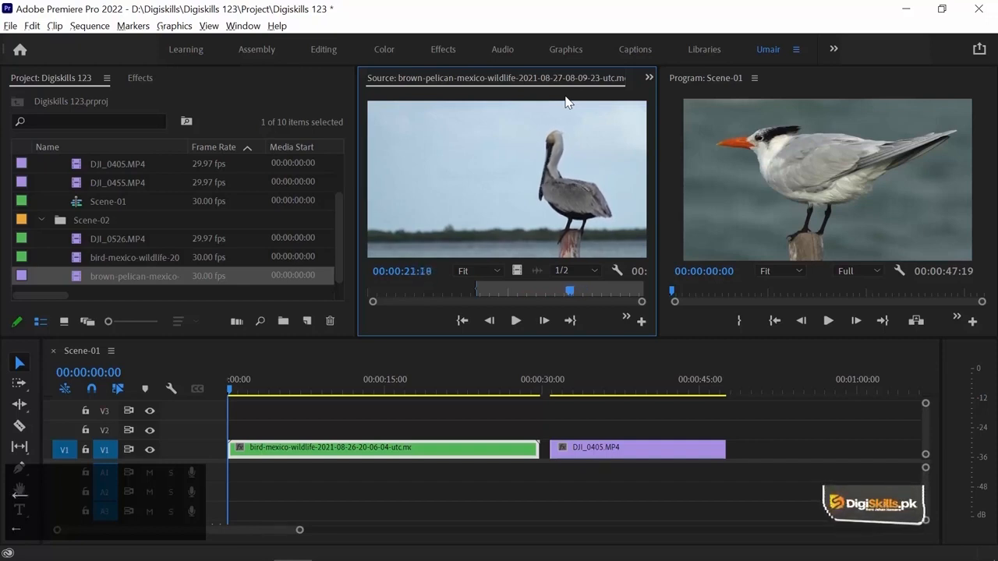
{"action": "key", "text": "Left"}
{"action": "key", "text": "Left"}
{"action": "key", "text": "Left"}
{"action": "key", "text": "Left"}
{"action": "key", "text": "Left"}
{"action": "key", "text": "Left"}
{"action": "key", "text": "Left"}
{"action": "key", "text": "Left"}
{"action": "key", "text": "Left"}
{"action": "key", "text": "Left"}
{"action": "key", "text": "Left"}
{"action": "key", "text": "Left"}
{"action": "key", "text": "Left"}
{"action": "key", "text": "Left"}
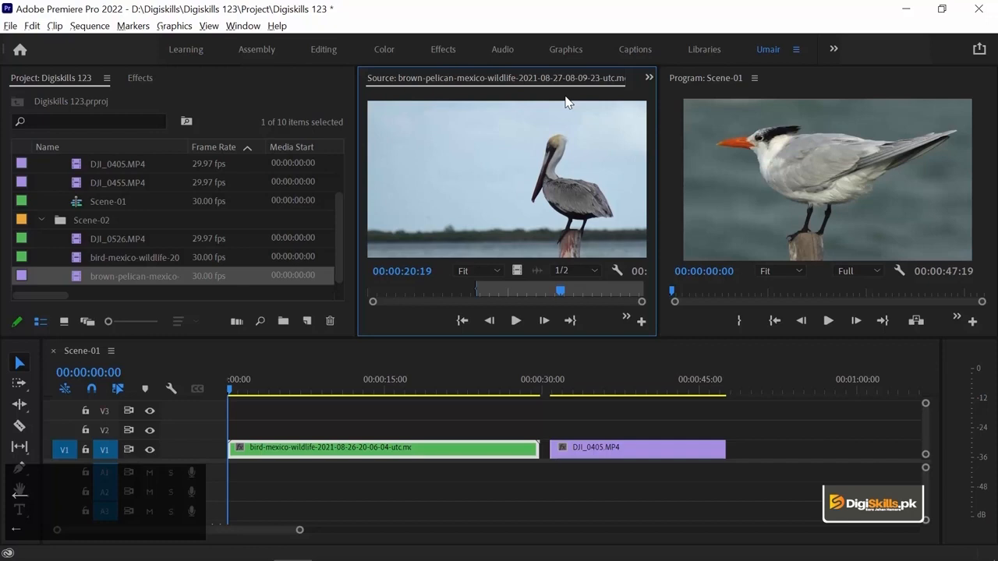
{"action": "key", "text": "o"}
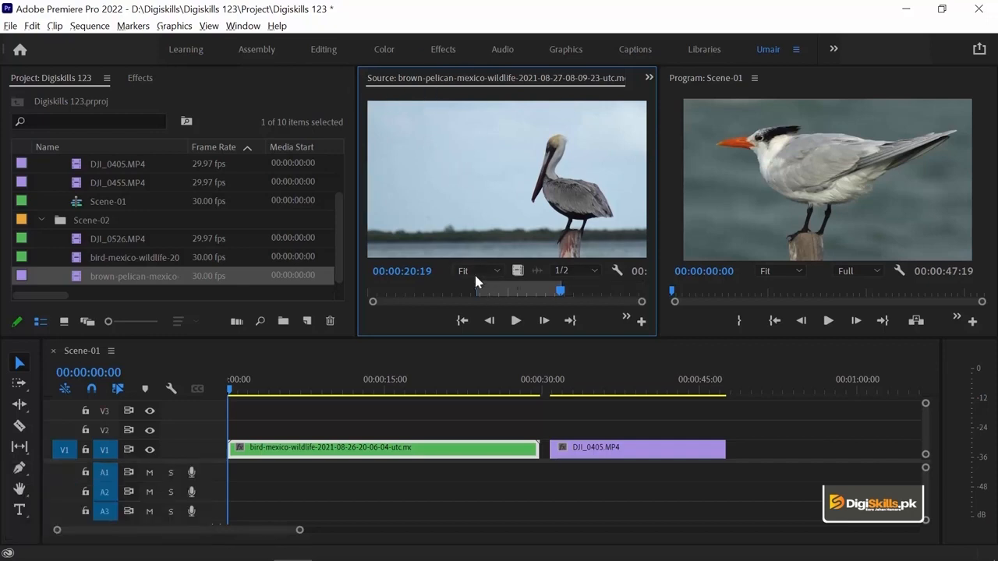
- Add the marked pelican portion to track V1 directly after DJI_0405.MP4 and scrub through the clips in the sequence
{"action": "left_click_drag", "start_coordinate": [449, 179], "coordinate": [508, 209]}
{"action": "left_click_drag", "start_coordinate": [614, 293], "coordinate": [726, 484]}
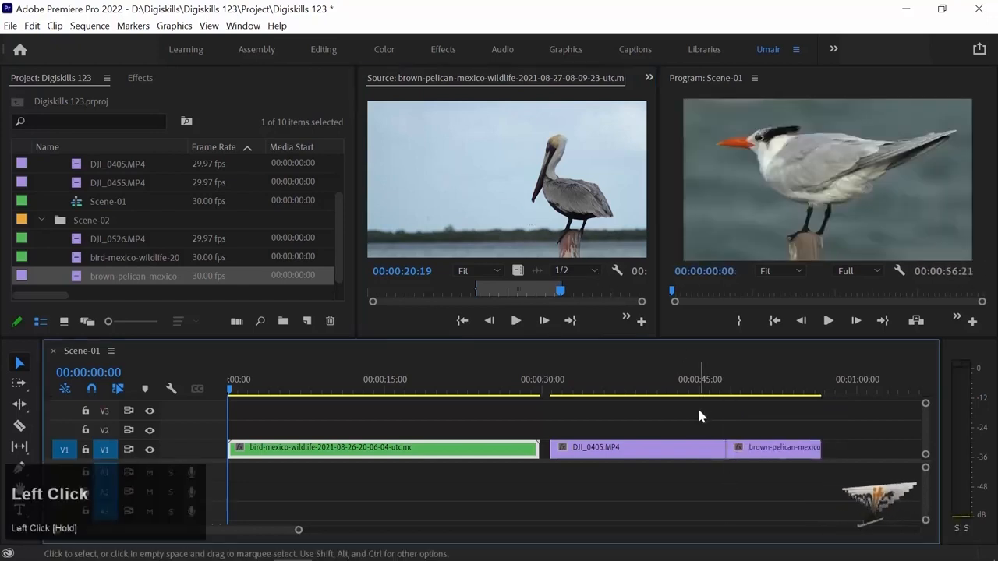
{"action": "left_click", "coordinate": [398, 379]}
{"action": "left_click", "coordinate": [664, 380]}
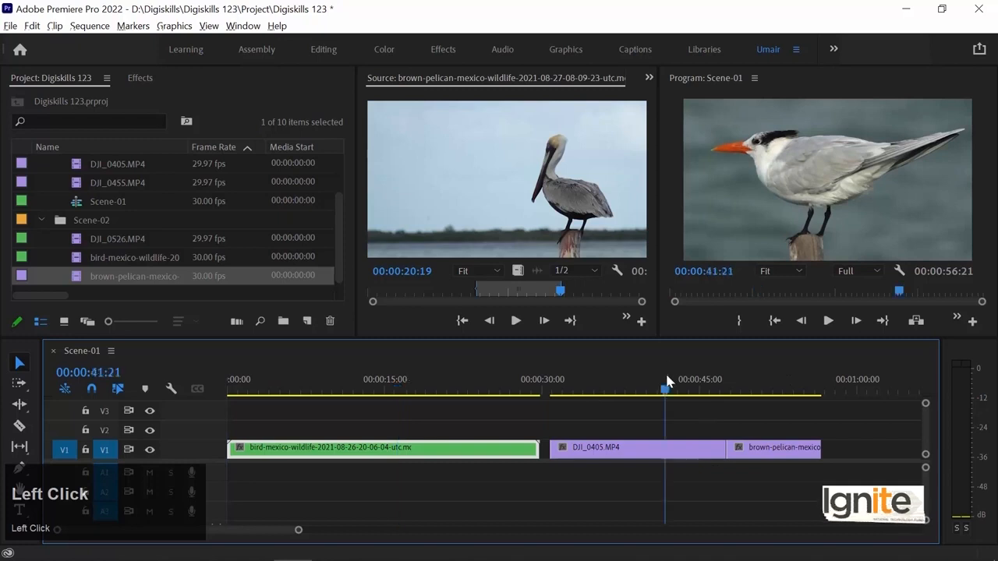
{"action": "left_click", "coordinate": [764, 379]}
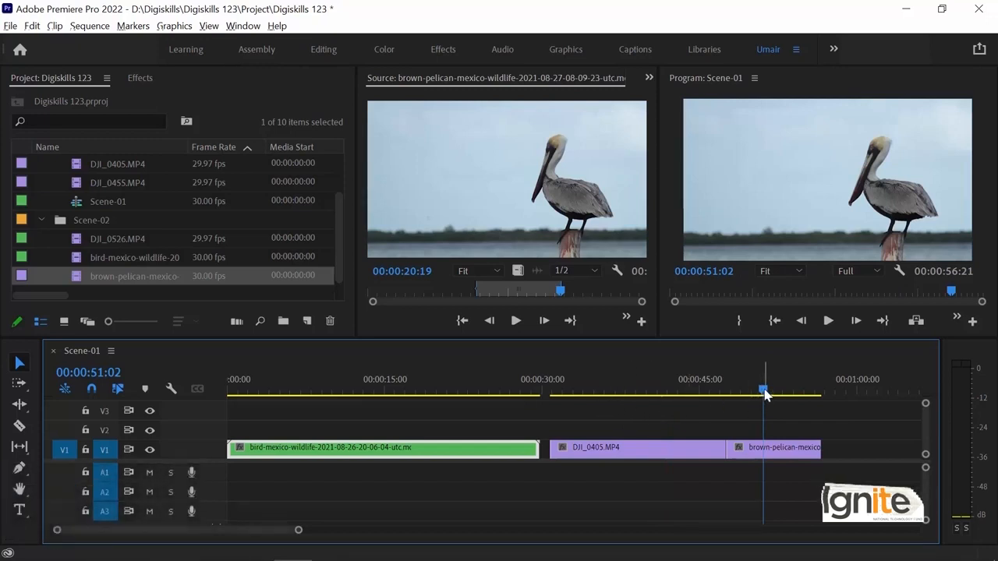
{"action": "left_click_drag", "start_coordinate": [764, 391], "coordinate": [751, 392]}
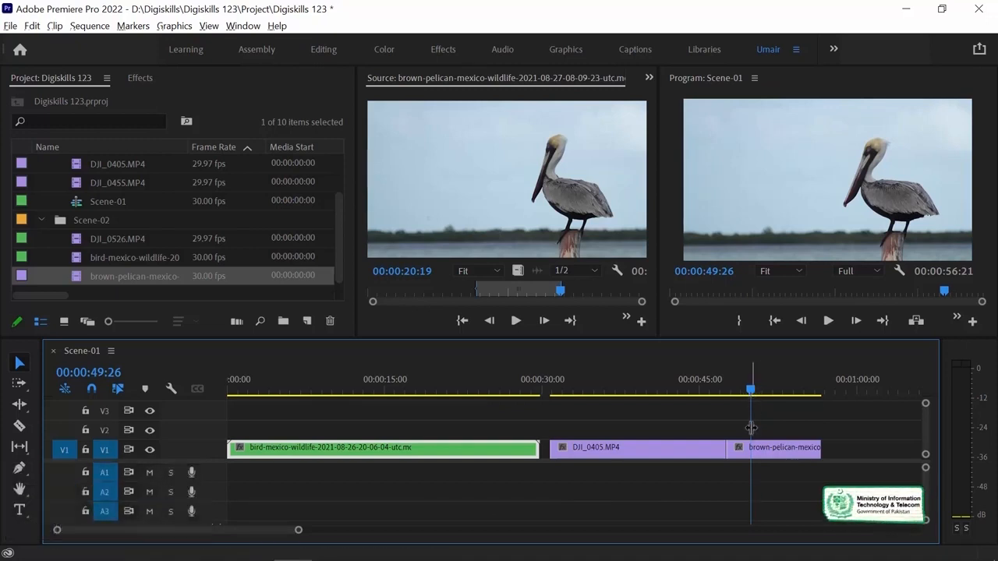
{"action": "left_click_drag", "start_coordinate": [751, 393], "coordinate": [579, 399]}
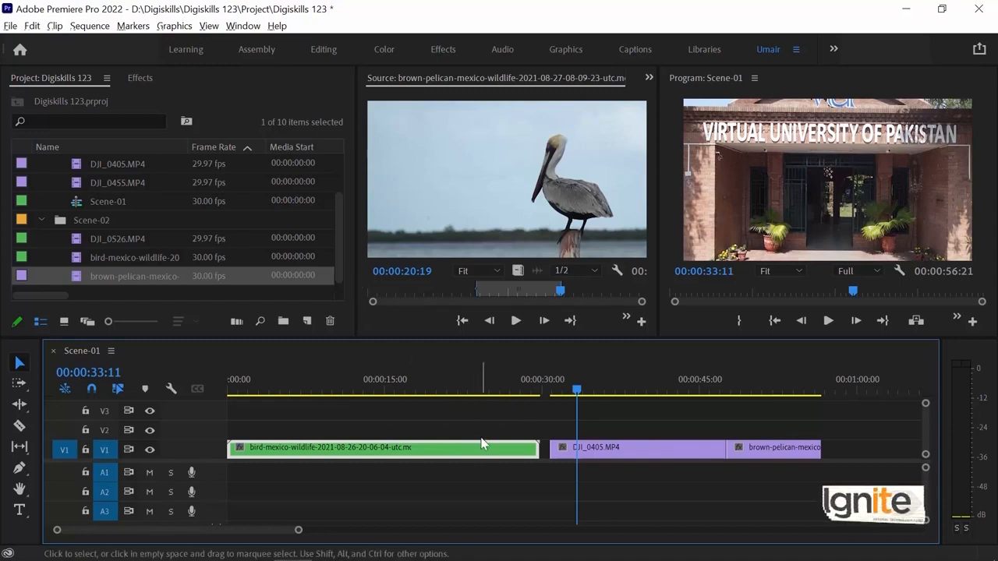
- Collapse the Scene-01 and Scene-02 bins in the project list
{"action": "left_click_drag", "start_coordinate": [333, 212], "coordinate": [327, 168]}
{"action": "left_click", "coordinate": [37, 180]}
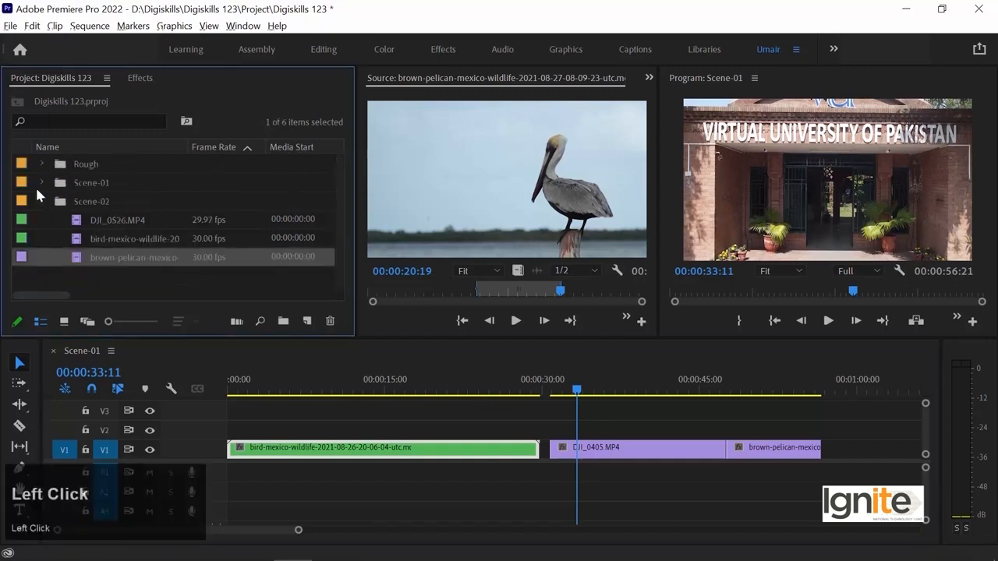
{"action": "left_click", "coordinate": [38, 200]}
{"action": "double_click", "coordinate": [111, 243]}
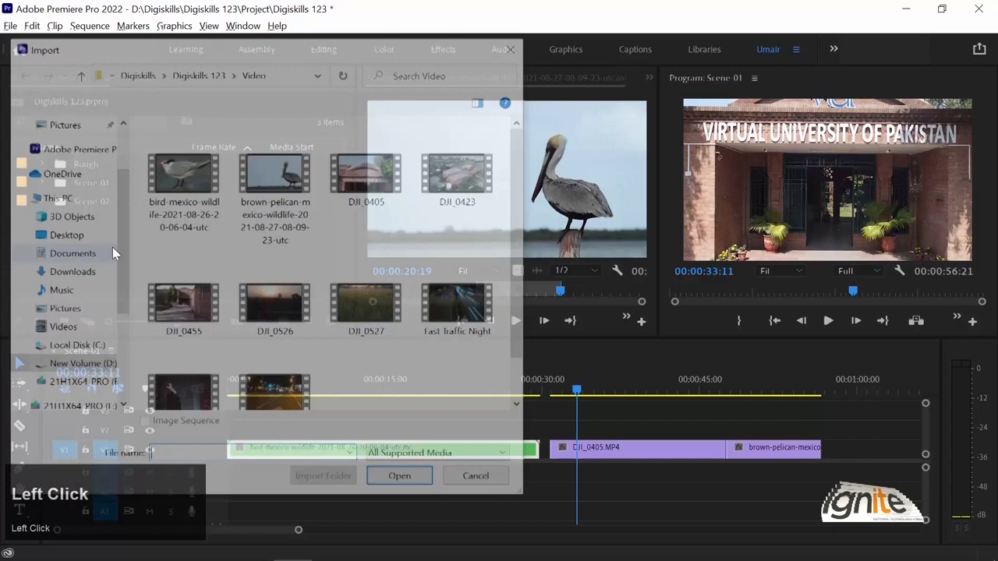
{"action": "key", "text": "Escape"}
{"action": "key", "text": "ctrl+i"}
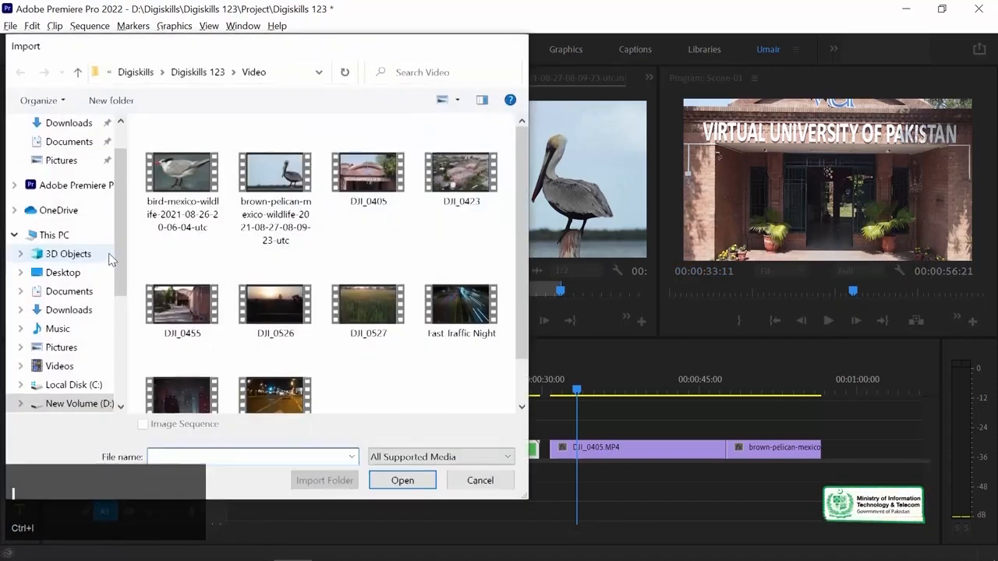
{"action": "key", "text": "Escape"}
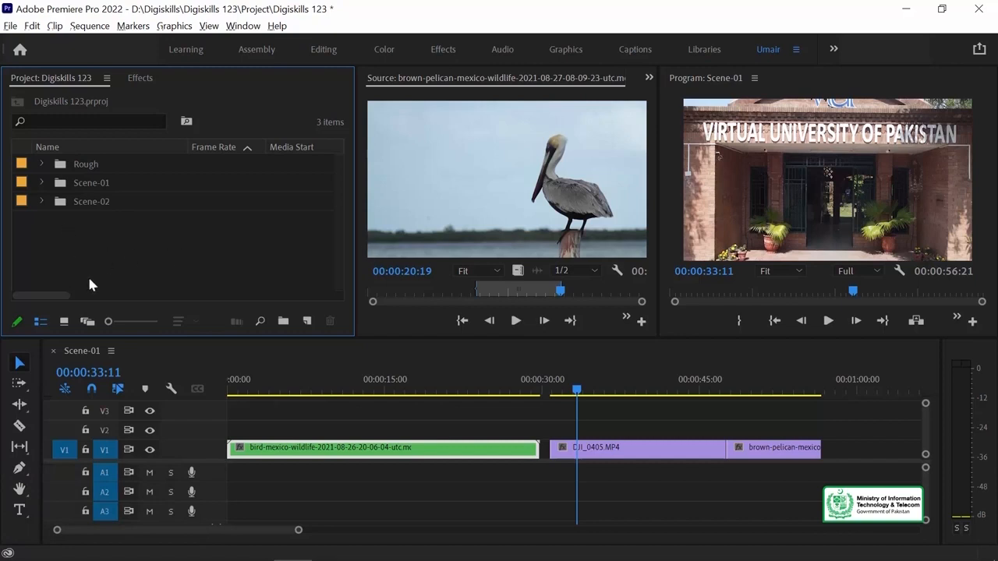
{"action": "double_click", "coordinate": [205, 237]}
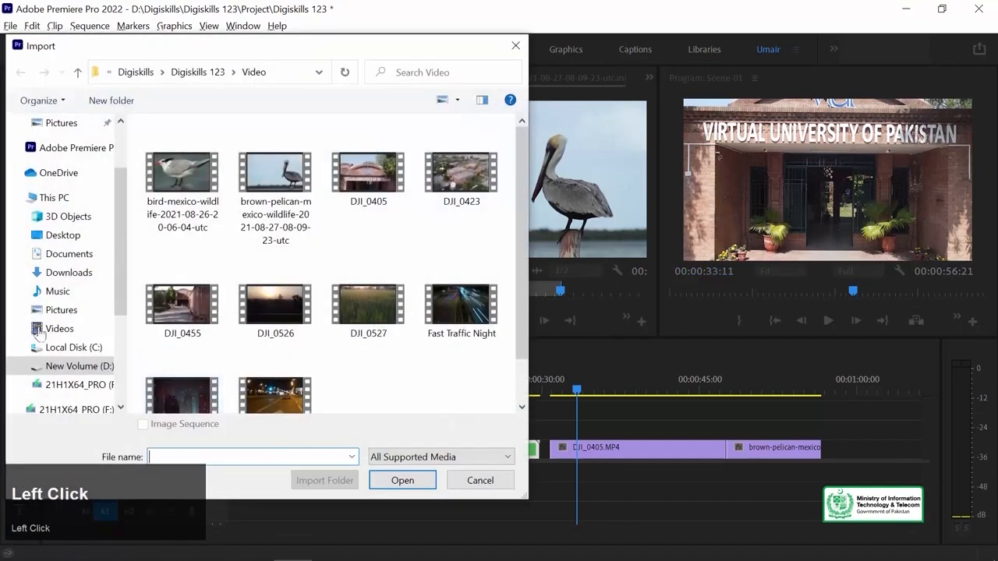
{"action": "left_click", "coordinate": [198, 73]}
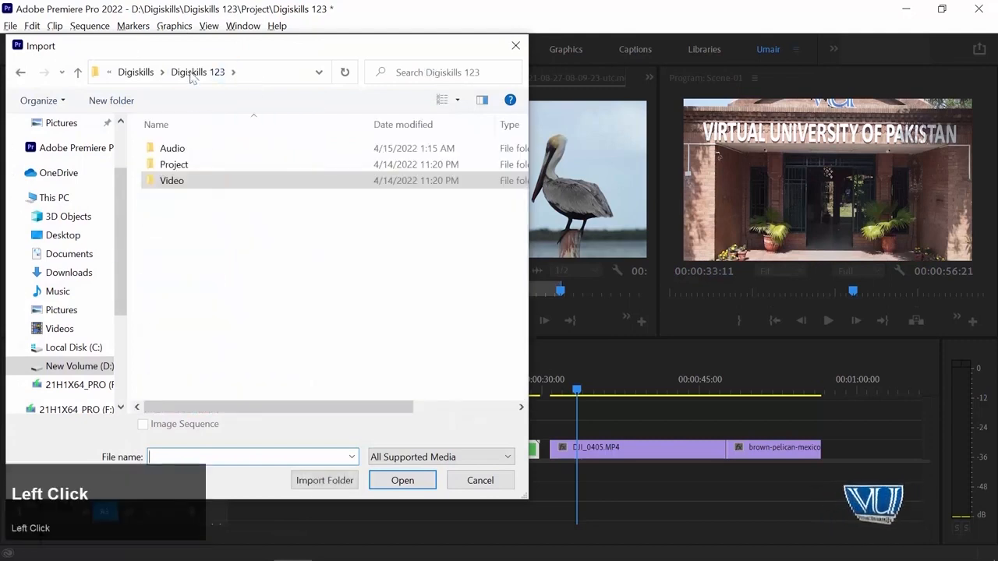
{"action": "double_click", "coordinate": [156, 150]}
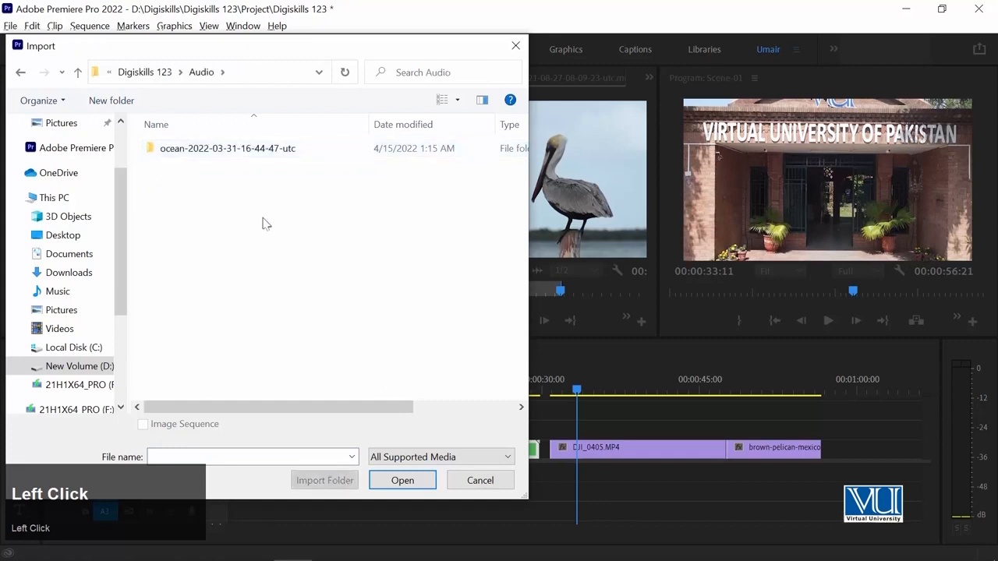
{"action": "double_click", "coordinate": [149, 150]}
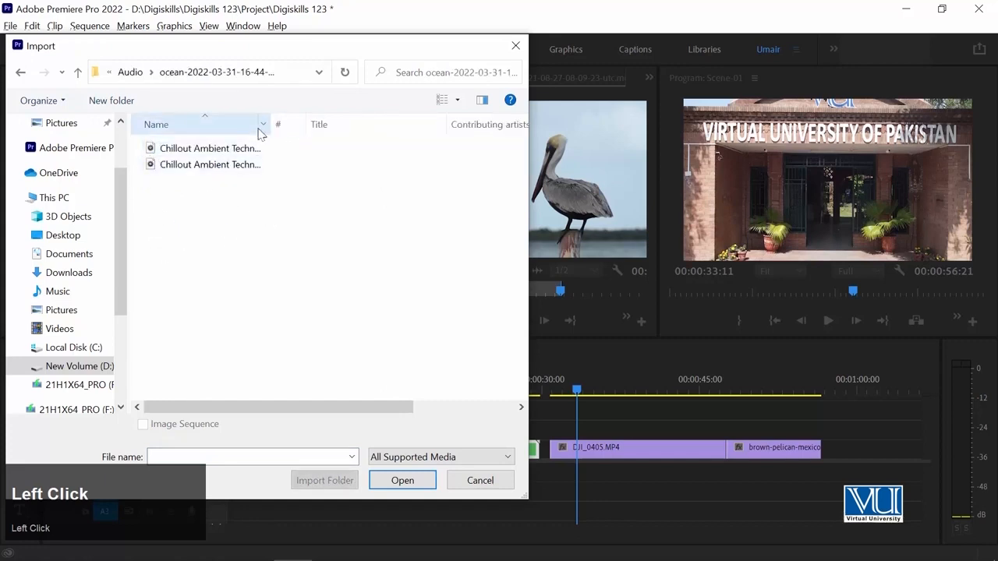
{"action": "left_click_drag", "start_coordinate": [271, 126], "coordinate": [332, 124]}
{"action": "left_click", "coordinate": [172, 152]}
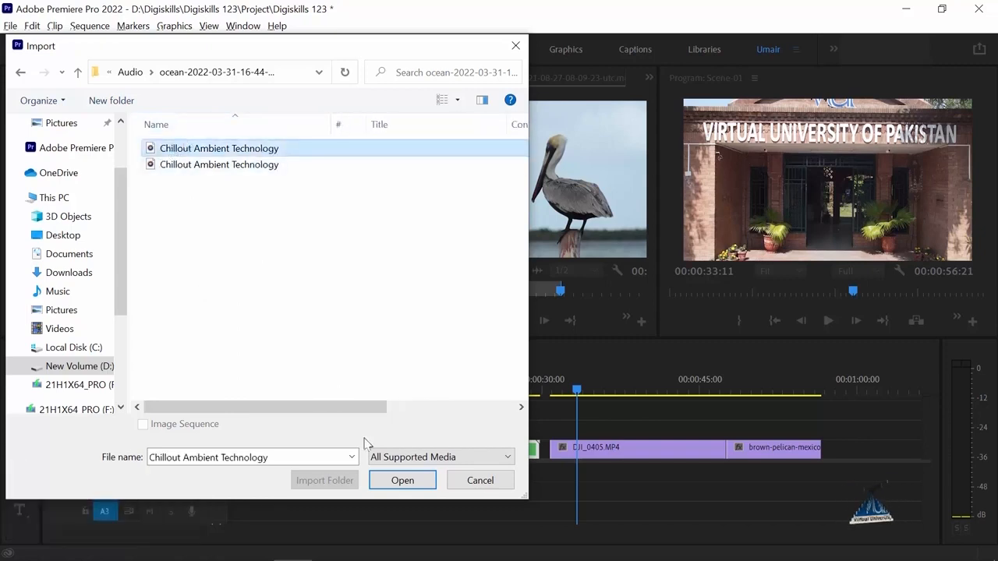
{"action": "left_click", "coordinate": [399, 480]}
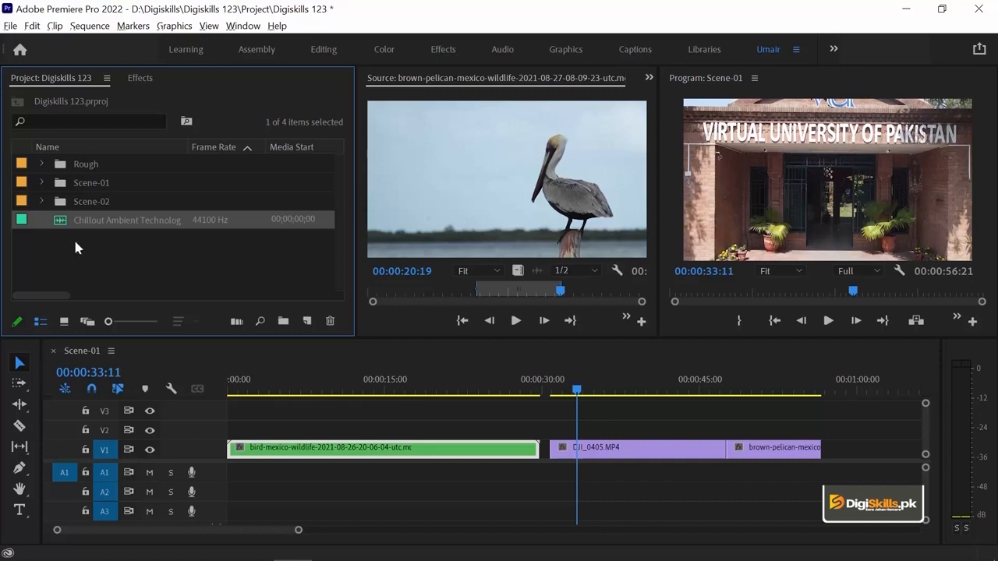
- Preview Chillout Ambient Technology.mp3 as the source clip and mark its In point at 00;00;16;29, where the waveform gets louder
{"action": "double_click", "coordinate": [61, 221]}
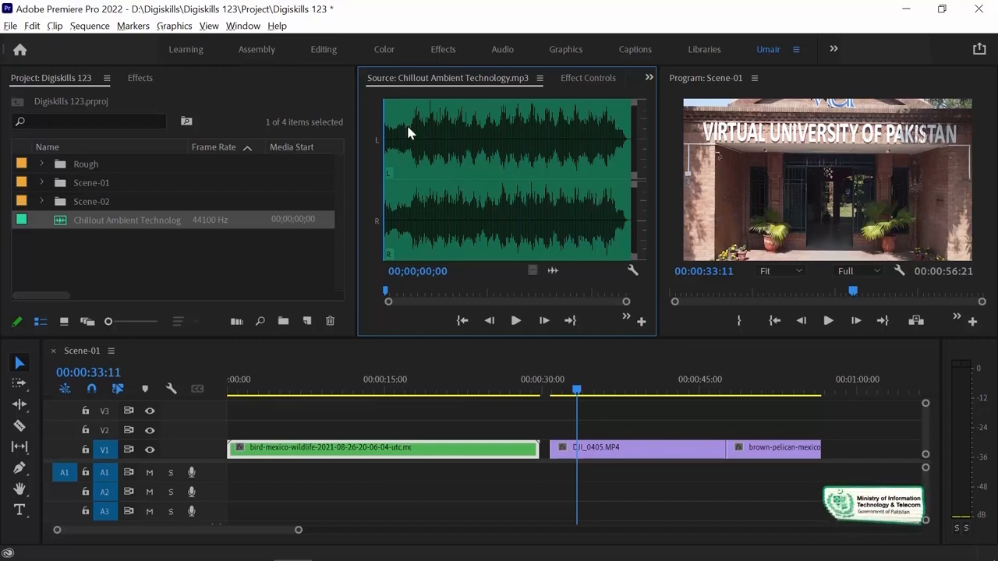
{"action": "key", "text": "space"}
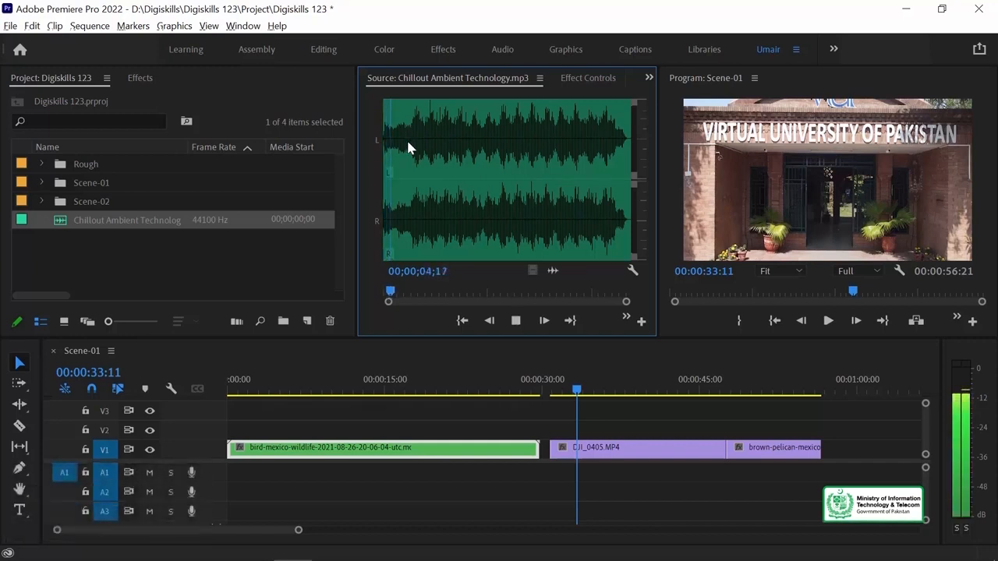
{"action": "key", "text": "space"}
{"action": "key", "text": "shift+Right"}
{"action": "key", "text": "shift+Right"}
{"action": "key", "text": "shift+Right"}
{"action": "key", "text": "shift+Right"}
{"action": "key", "text": "shift+Right"}
{"action": "key", "text": "shift+Right"}
{"action": "key", "text": "shift+Right"}
{"action": "key", "text": "shift+Right"}
{"action": "key", "text": "shift+Right"}
{"action": "key", "text": "shift+Right"}
{"action": "key", "text": "shift+Right"}
{"action": "key", "text": "shift+Right"}
{"action": "key", "text": "shift+Right"}
{"action": "key", "text": "shift+Right"}
{"action": "key", "text": "shift+Right"}
{"action": "key", "text": "shift+Right"}
{"action": "key", "text": "shift+Right"}
{"action": "key", "text": "shift+Right"}
{"action": "key", "text": "shift+Right"}
{"action": "key", "text": "shift+Right"}
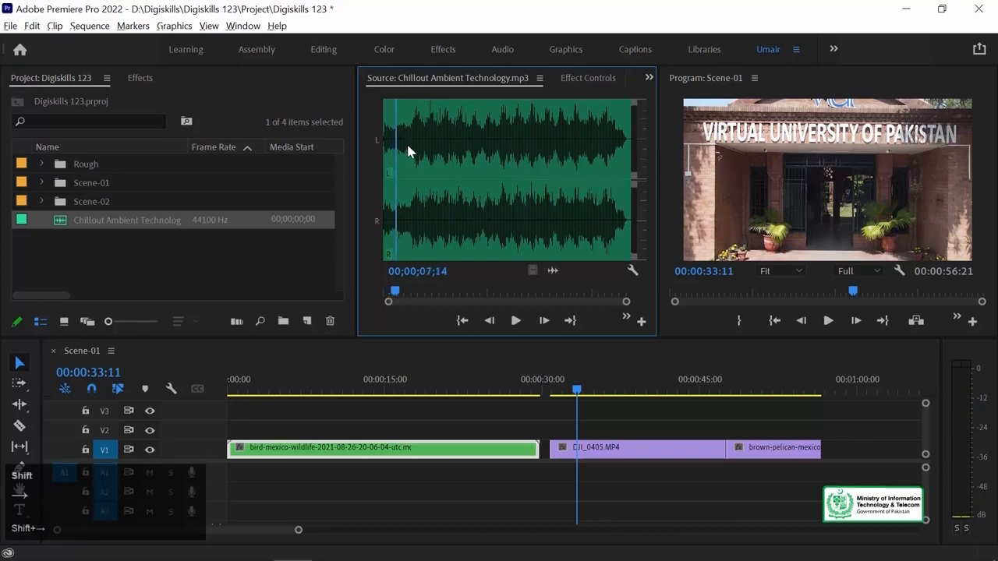
{"action": "key", "text": "shift+Right"}
{"action": "key", "text": "shift+Right"}
{"action": "key", "text": "shift+Right"}
{"action": "key", "text": "shift+Right"}
{"action": "key", "text": "shift+Right"}
{"action": "key", "text": "shift+Right"}
{"action": "key", "text": "shift+Right"}
{"action": "key", "text": "shift+Right"}
{"action": "key", "text": "shift+Right"}
{"action": "key", "text": "shift+Right"}
{"action": "key", "text": "shift+Right"}
{"action": "key", "text": "shift+Right"}
{"action": "key", "text": "shift+Right"}
{"action": "key", "text": "shift+Right"}
{"action": "key", "text": "shift+Right"}
{"action": "key", "text": "shift+Right"}
{"action": "key", "text": "shift+Right"}
{"action": "key", "text": "shift+Right"}
{"action": "key", "text": "shift+Right"}
{"action": "key", "text": "shift+Right"}
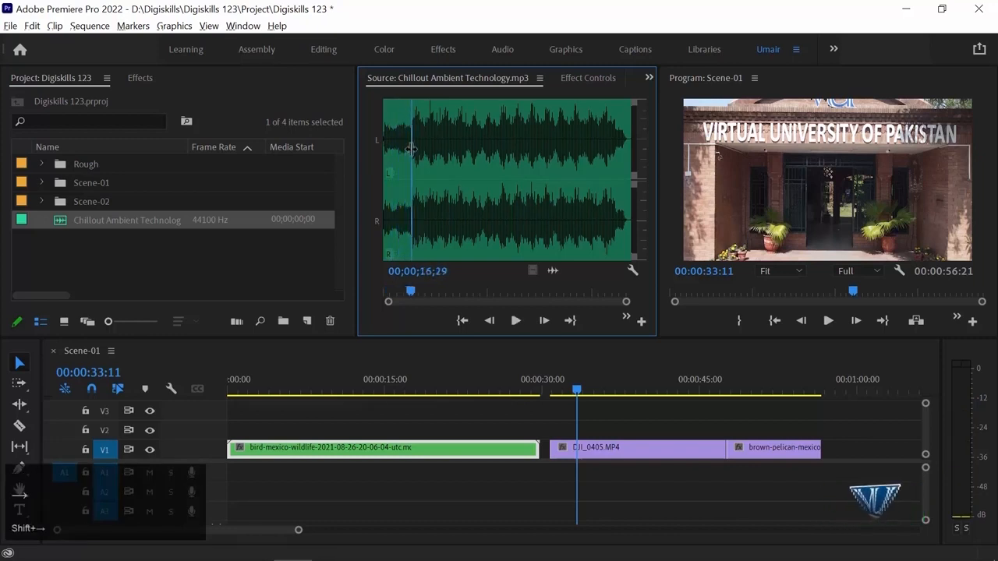
{"action": "key", "text": "i"}
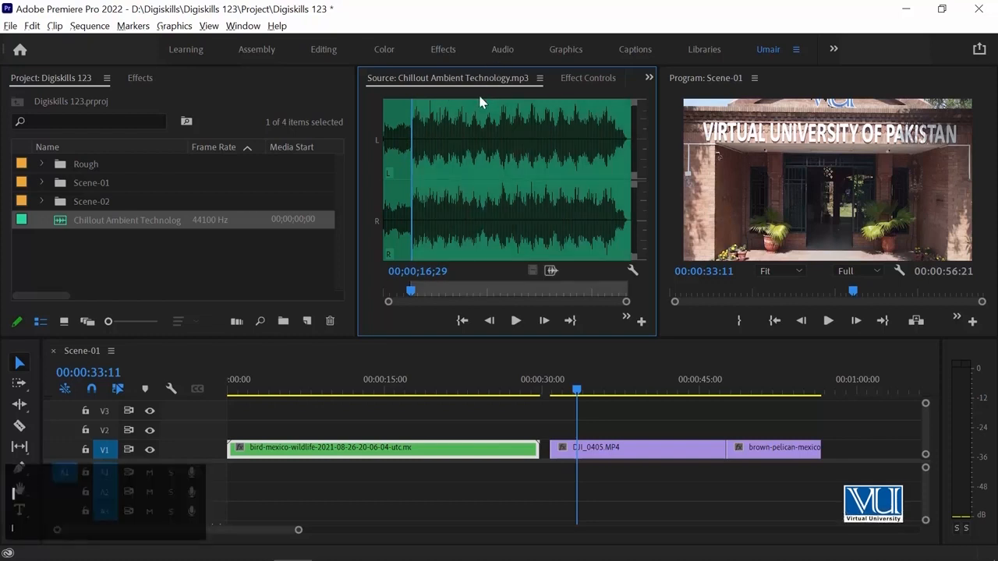
- Mark the music's Out point at 00;00;25;19 and add the marked audio to the start of track A1
{"action": "key", "text": "space"}
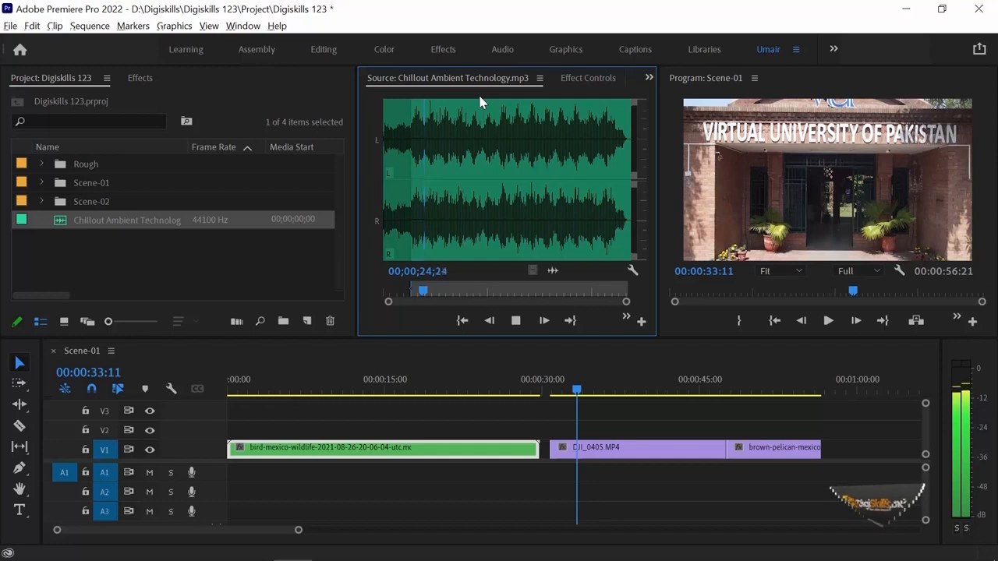
{"action": "key", "text": "space"}
{"action": "key", "text": "o"}
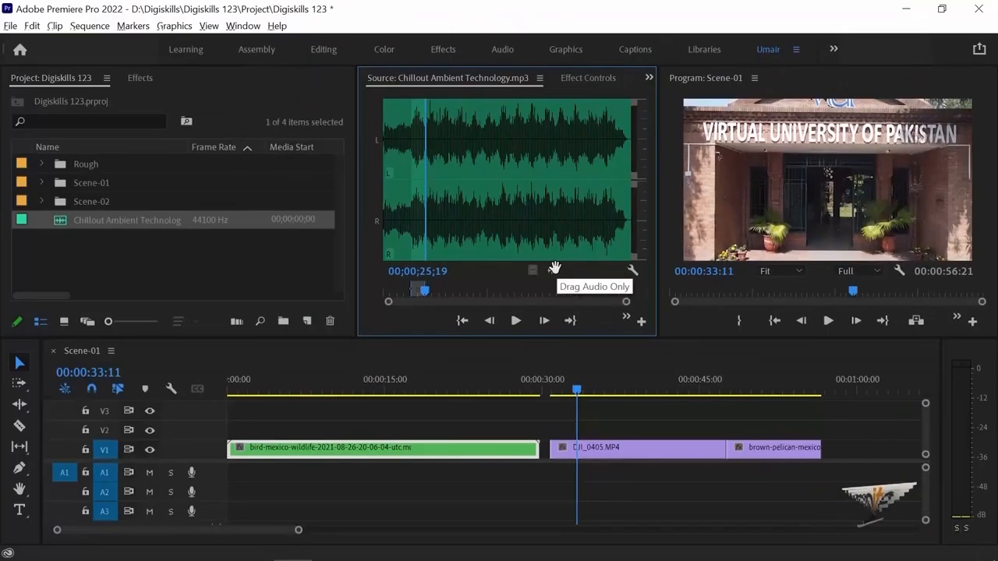
{"action": "left_click_drag", "start_coordinate": [609, 257], "coordinate": [238, 474]}
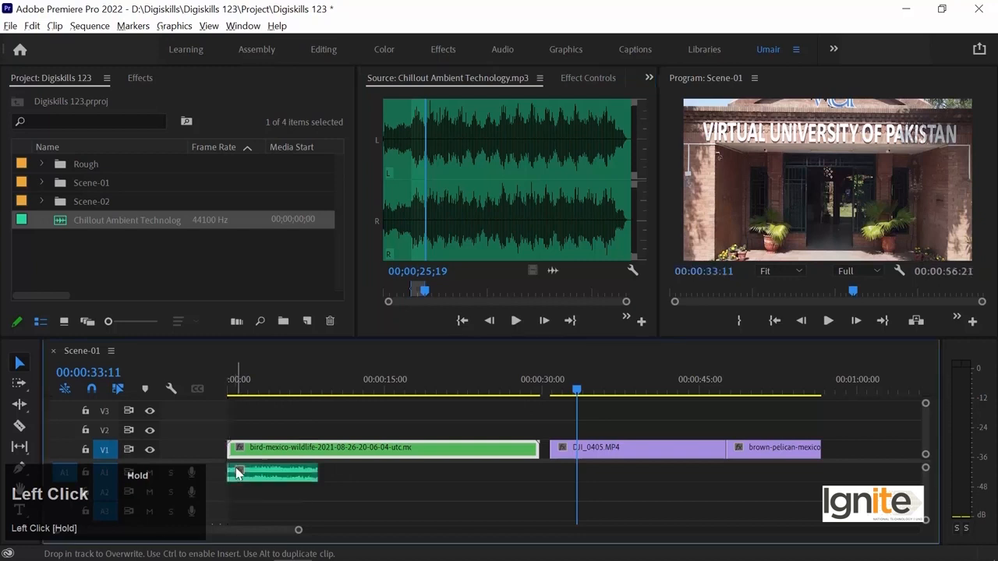
{"action": "left_click", "coordinate": [267, 426]}
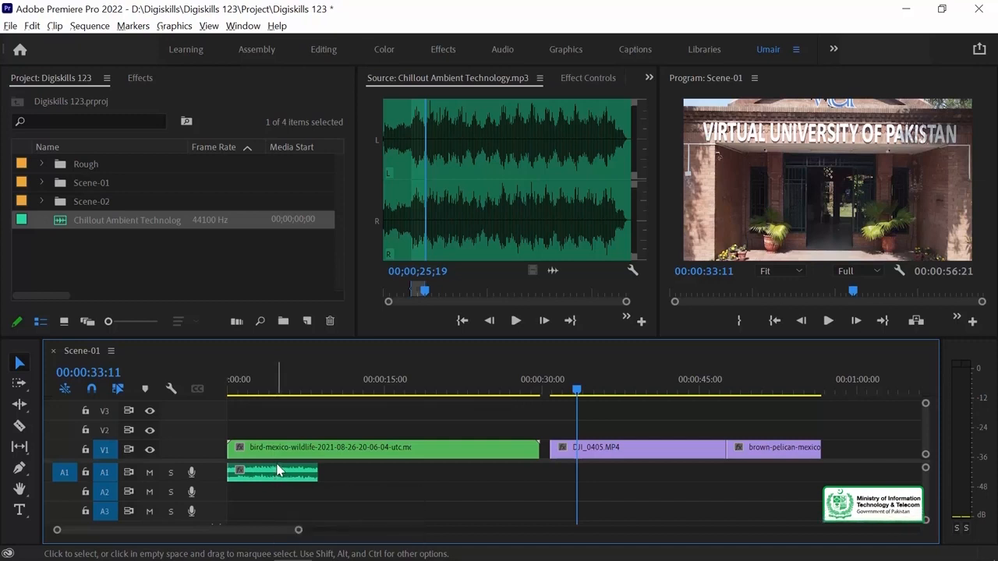
- Zoom the Scene-01 timeline out and back in to examine the arranged clips at different scales
{"action": "key", "text": "minus"}
{"action": "key", "text": "minus"}
{"action": "key", "text": "minus"}
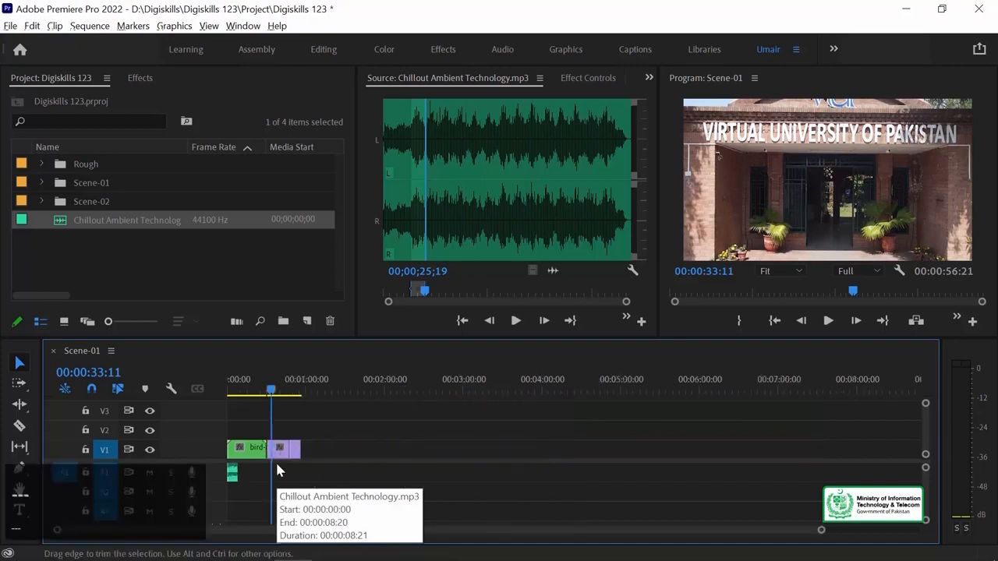
{"action": "key", "text": "minus"}
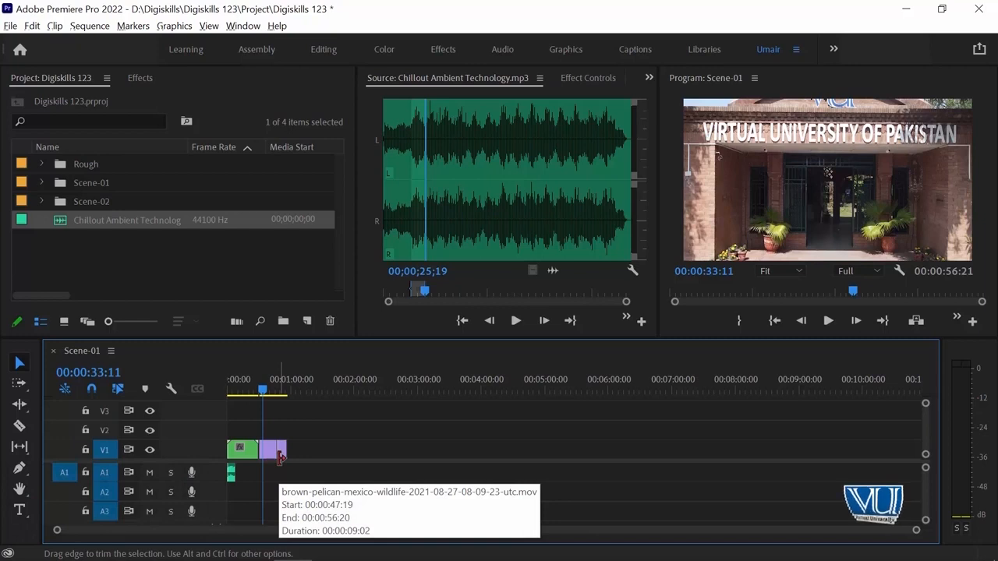
{"action": "key", "text": "equal"}
{"action": "key", "text": "equal"}
{"action": "key", "text": "equal"}
{"action": "key", "text": "equal"}
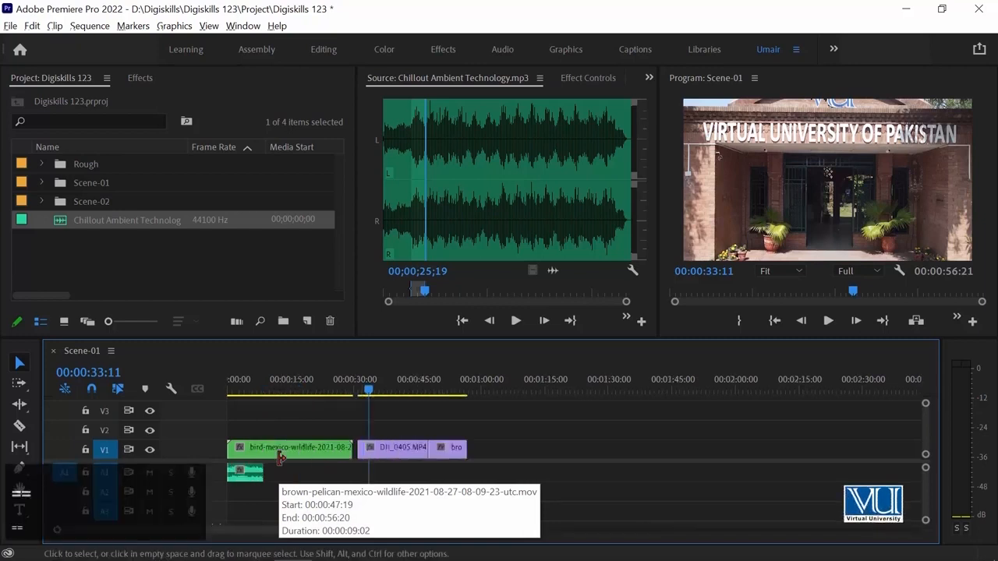
{"action": "key", "text": "equal"}
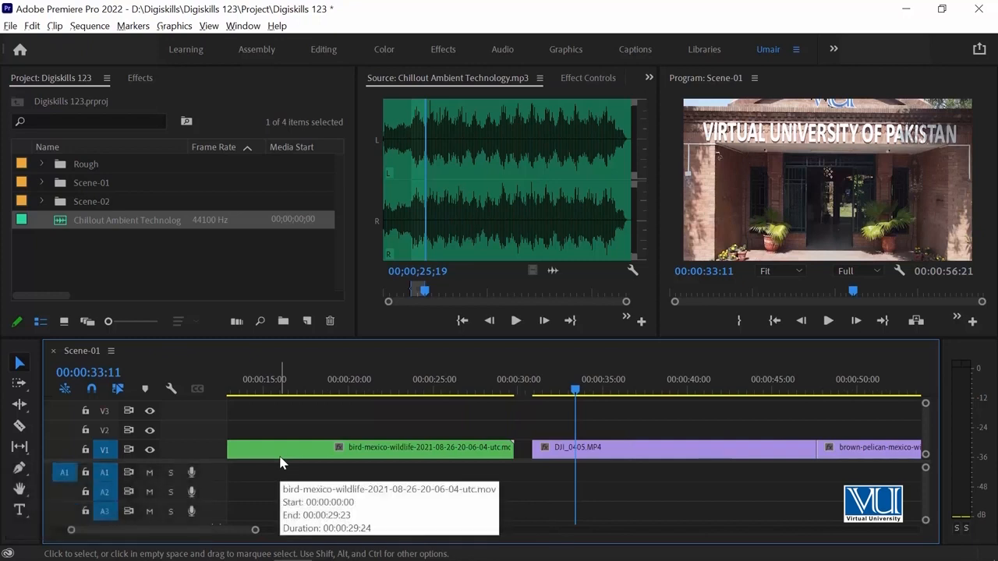
- Play the Scene-01 sequence from the current playhead position over the DJI_0405.MP4 clip and stop after a few seconds
{"action": "key", "text": "minus"}
{"action": "key", "text": "minus"}
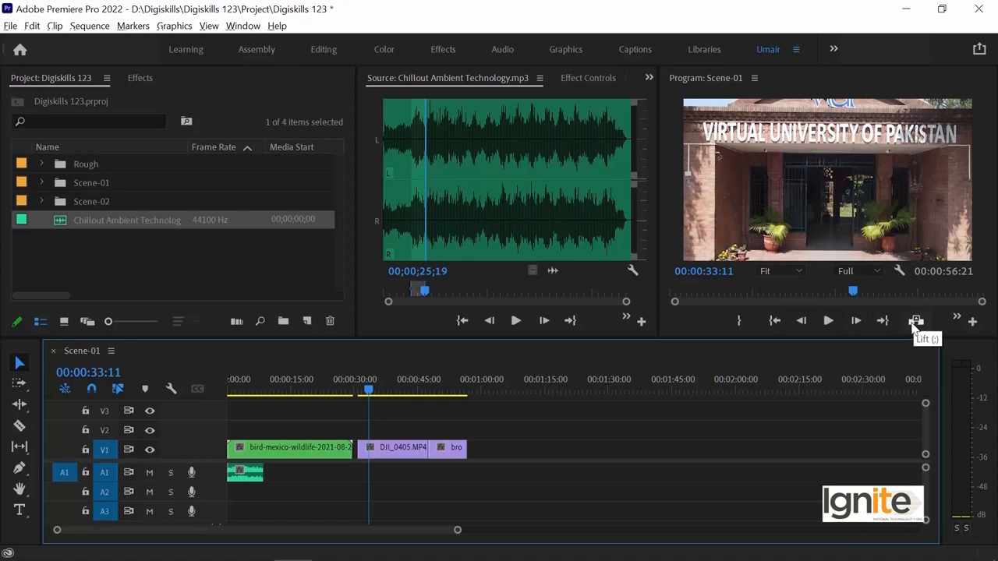
{"action": "left_click", "coordinate": [827, 320]}
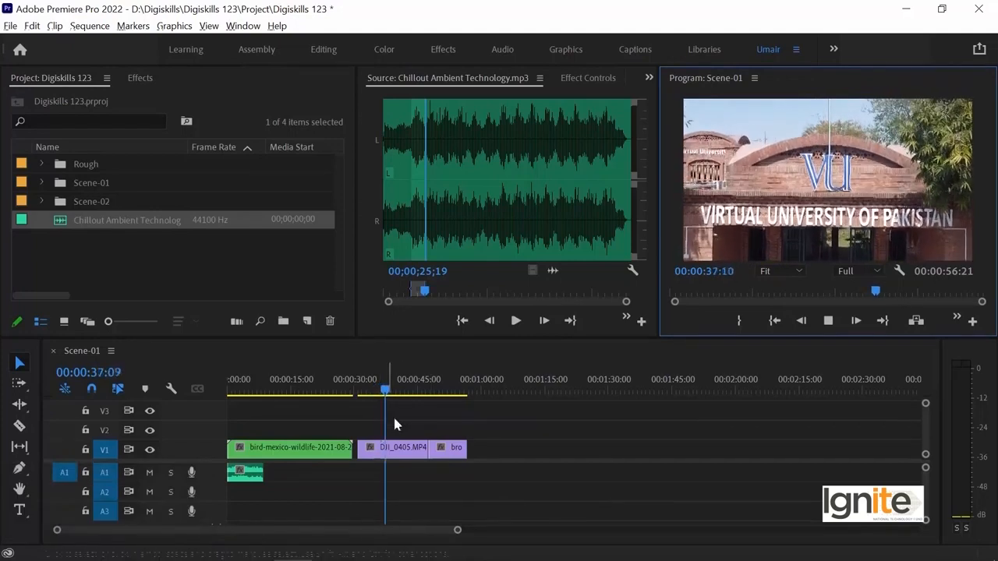
{"action": "key", "text": "space"}
- Return the playhead to 00:00:00:00 and play the opening of Scene-01 twice, checking the music's level on the audio meters
{"action": "left_click_drag", "start_coordinate": [385, 390], "coordinate": [219, 402]}
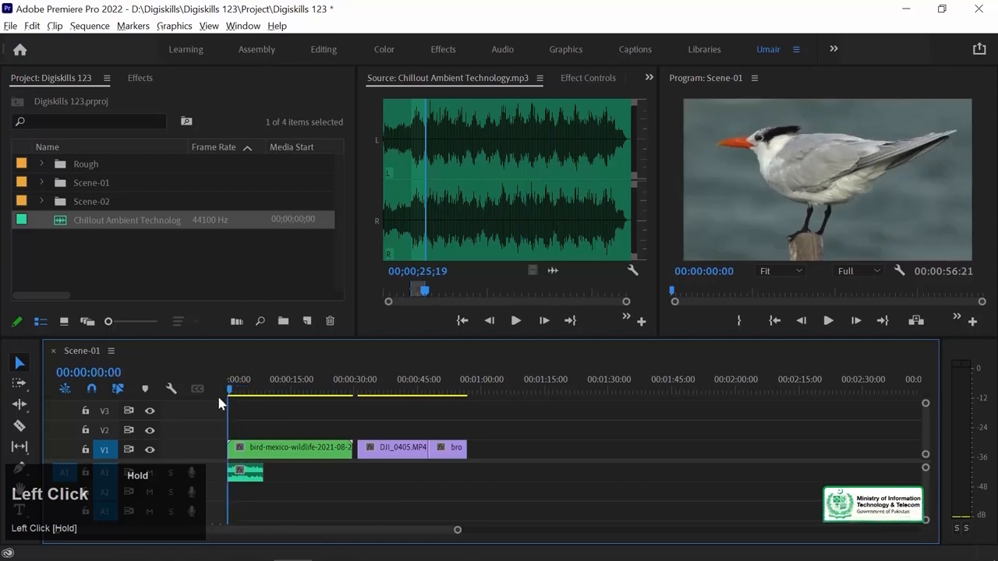
{"action": "left_click", "coordinate": [829, 322]}
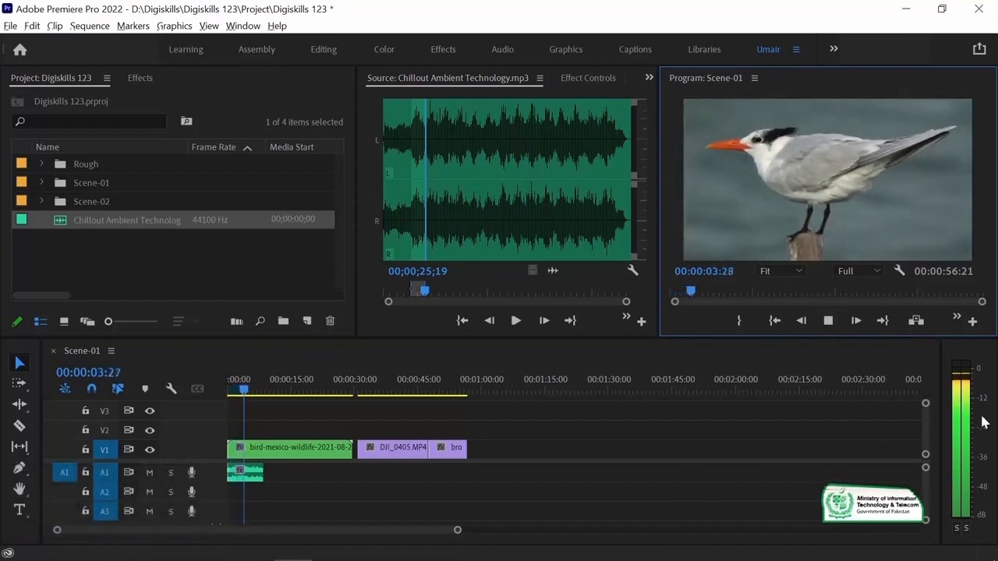
{"action": "key", "text": "space"}
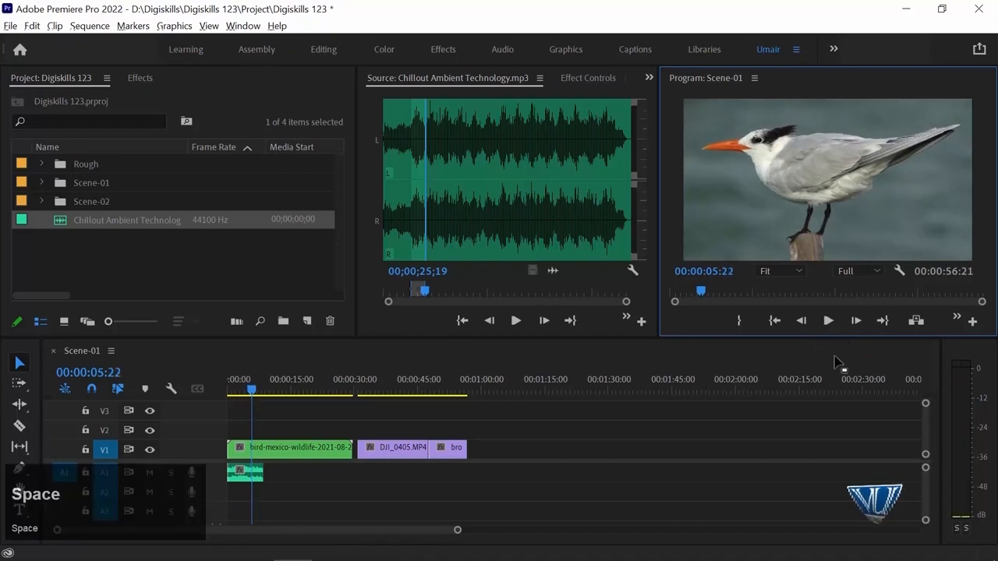
{"action": "left_click", "coordinate": [225, 390]}
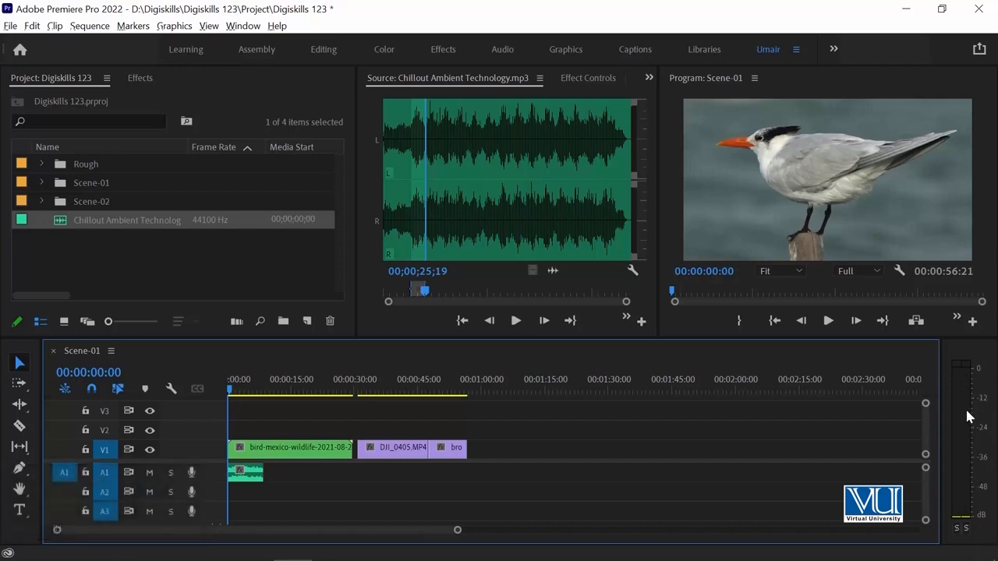
{"action": "key", "text": "space"}
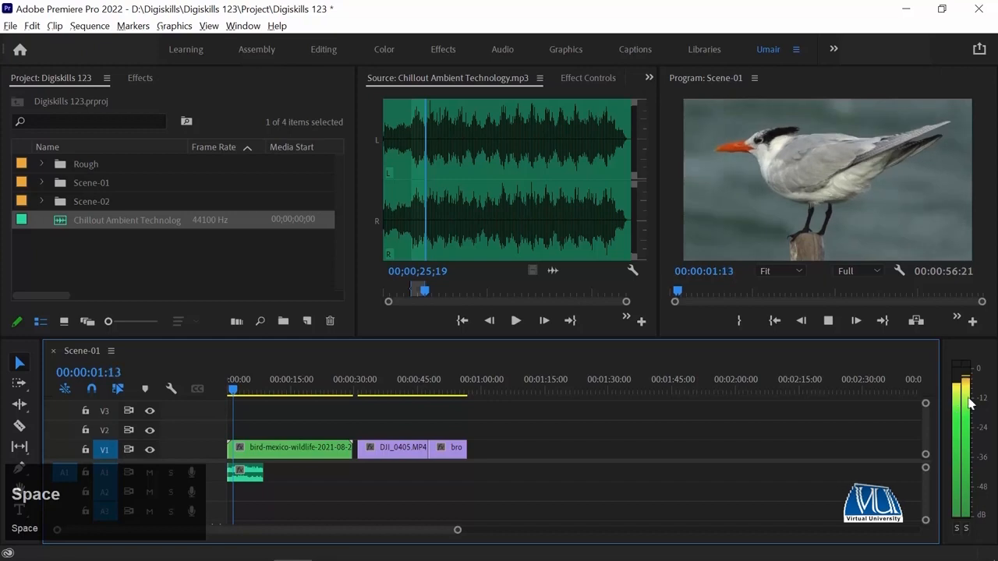